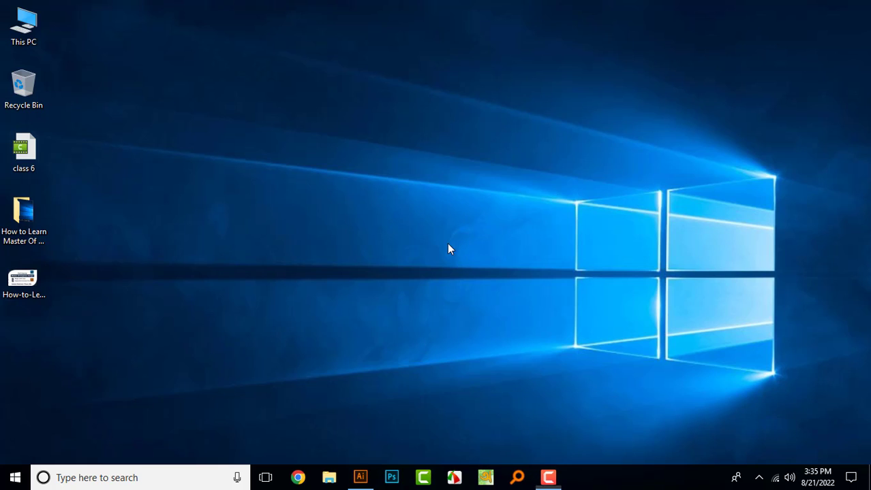
Refresh the desktop and switch to Adobe Illustrator with the blank document.
right_click(424, 194)
left_click(466, 227)
left_click(360, 477)
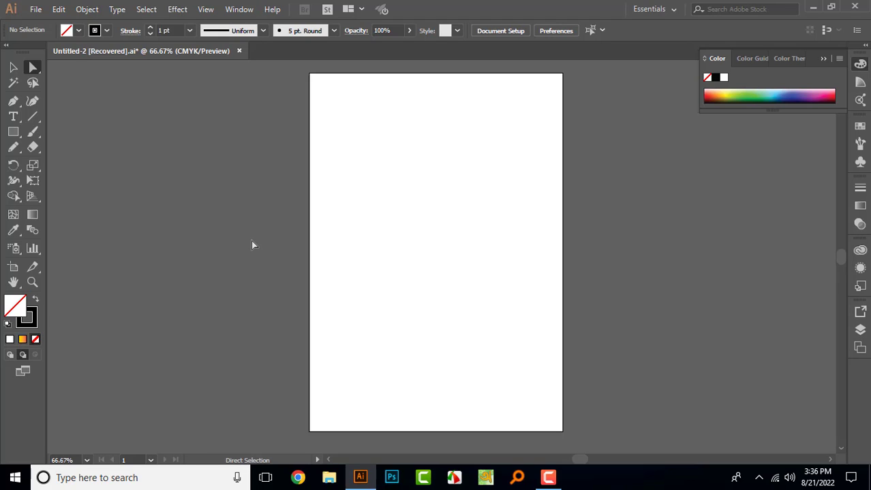
Draw a closed Pen path that curves across the artboard's upper-left corner from about X 0, Y 195 pt to X 259, Y 0 pt, closing outside it.
key("ctrl+plus")
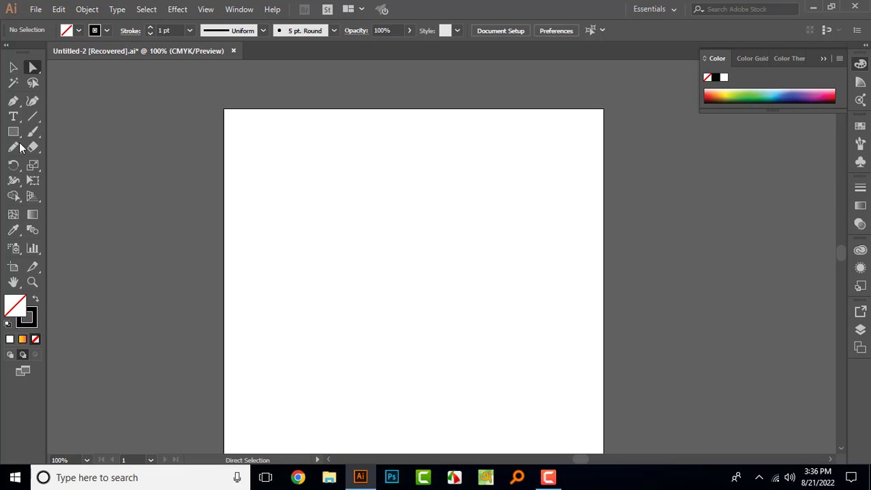
left_click(14, 102)
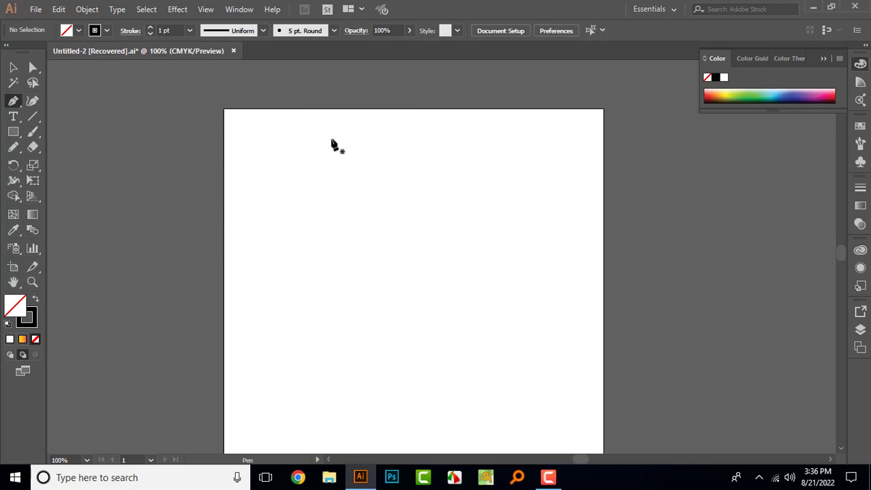
left_click(224, 233)
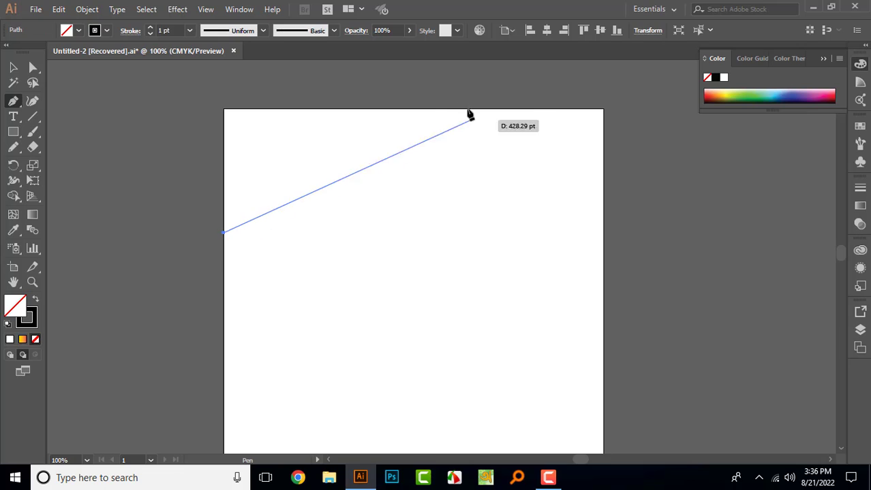
left_click_drag(387, 110, 531, 114)
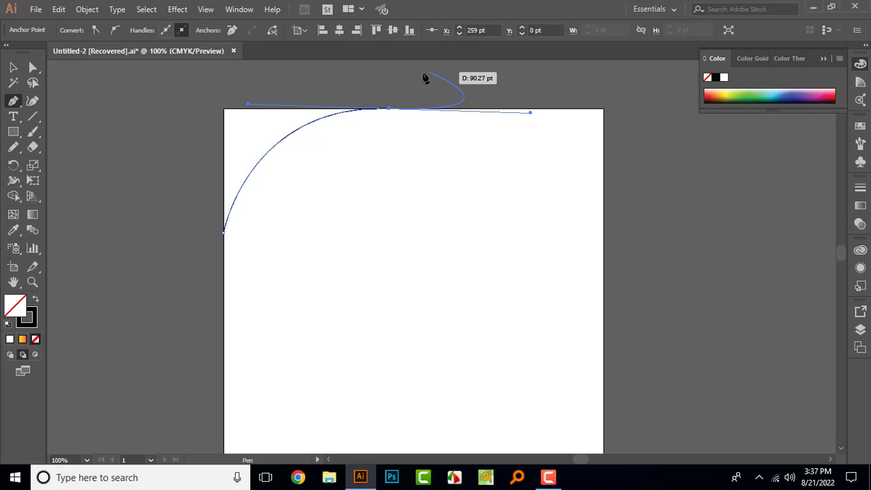
scroll(405, 113, "up", 3)
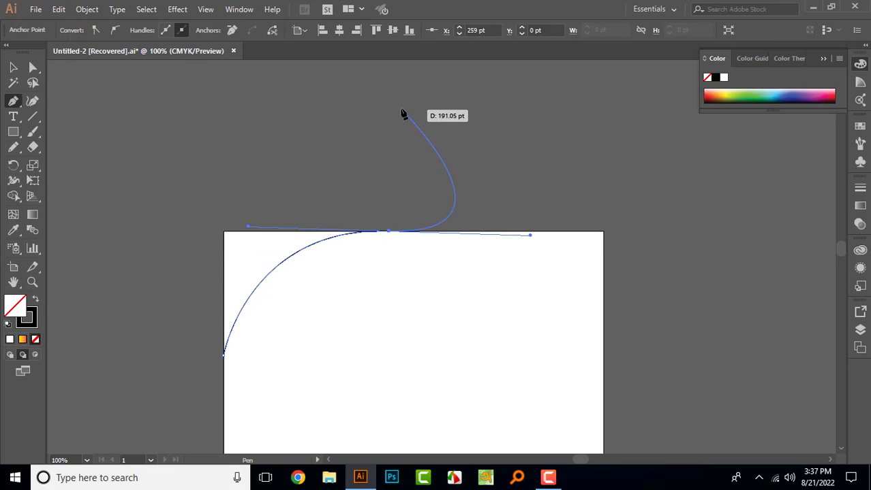
left_click(389, 101)
left_click(238, 113)
left_click(146, 170)
left_click(113, 260)
left_click_drag(129, 403, 135, 413)
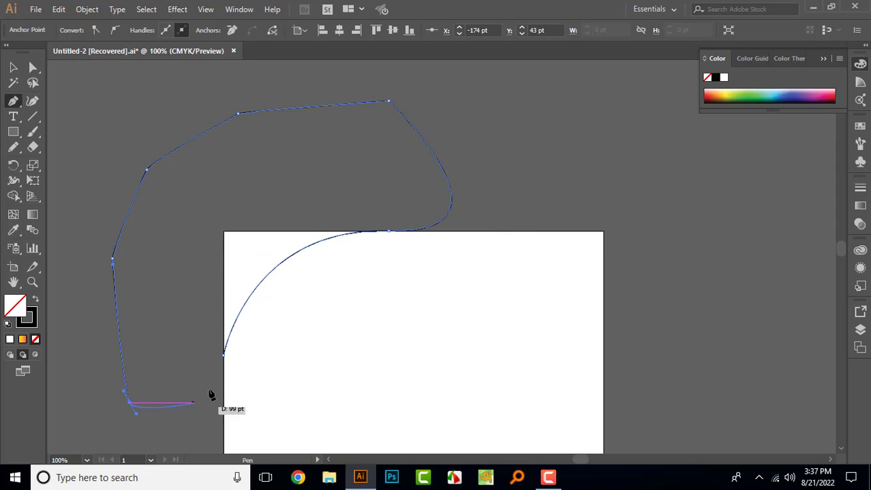
left_click(225, 357)
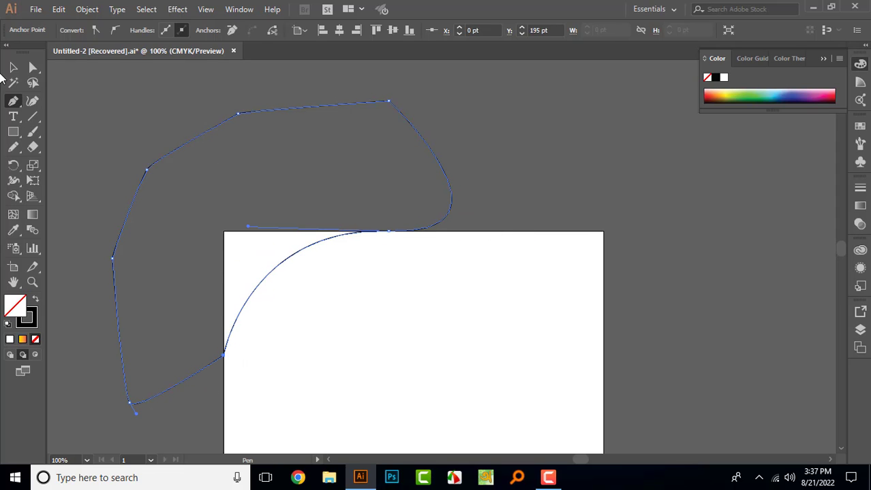
Remove the closed path's stroke and fill it with red, hex F70000.
left_click(15, 68)
left_click_drag(70, 93, 180, 200)
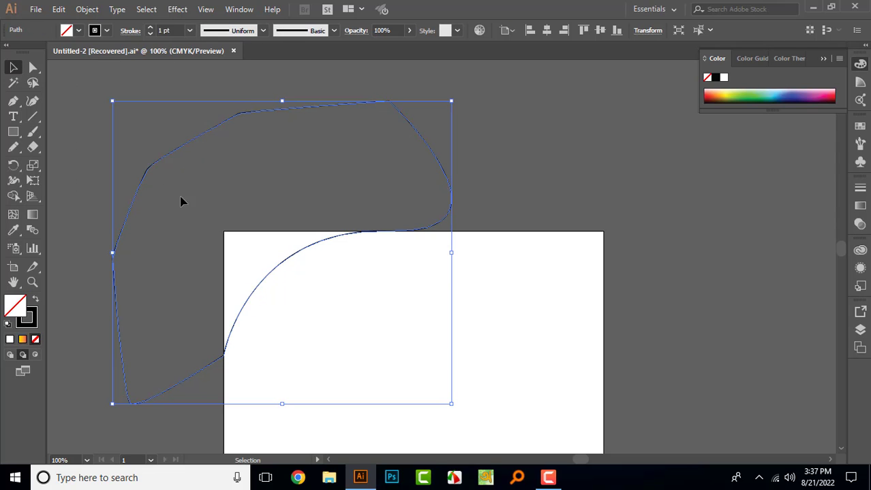
left_click(105, 30)
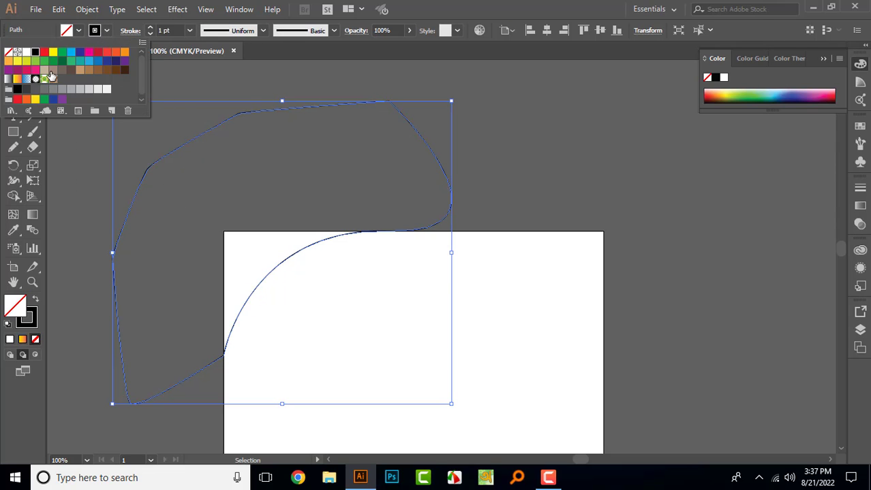
left_click(8, 51)
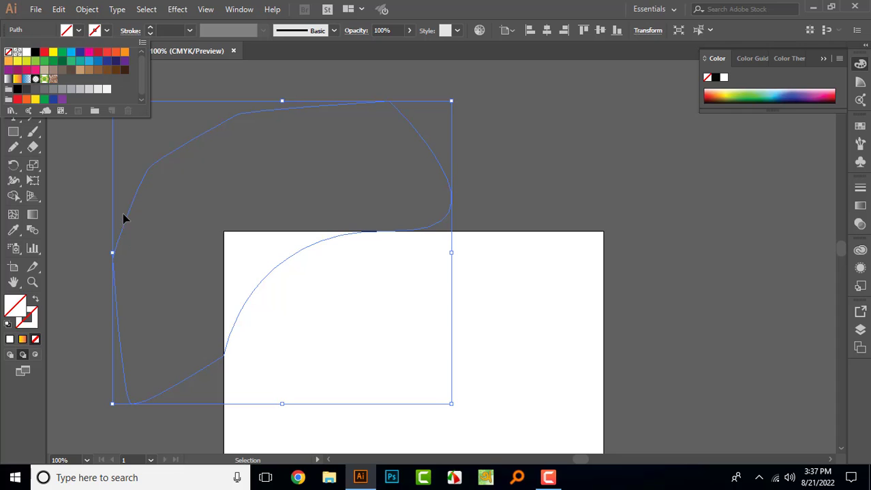
left_click(15, 306)
double_click(16, 307)
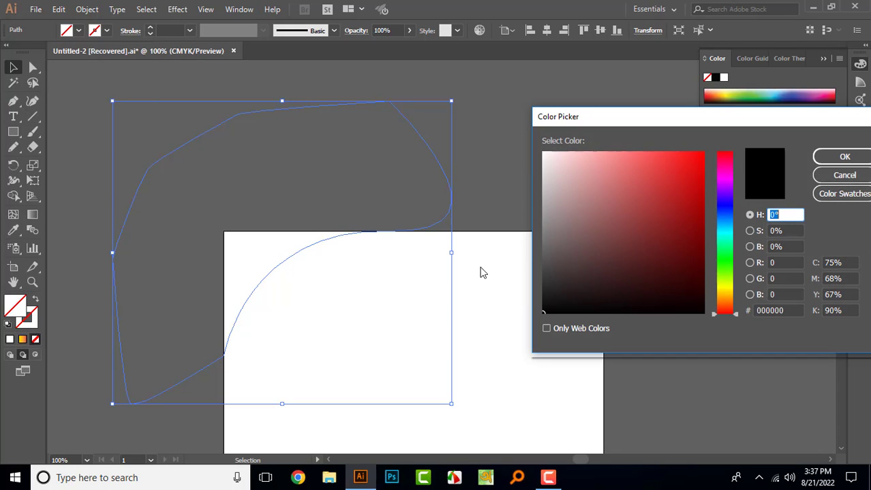
left_click_drag(626, 168, 715, 160)
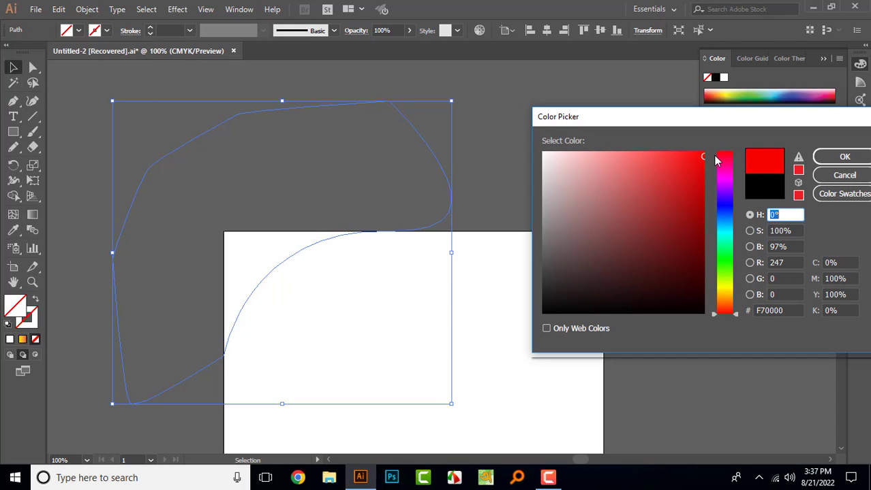
key("Return")
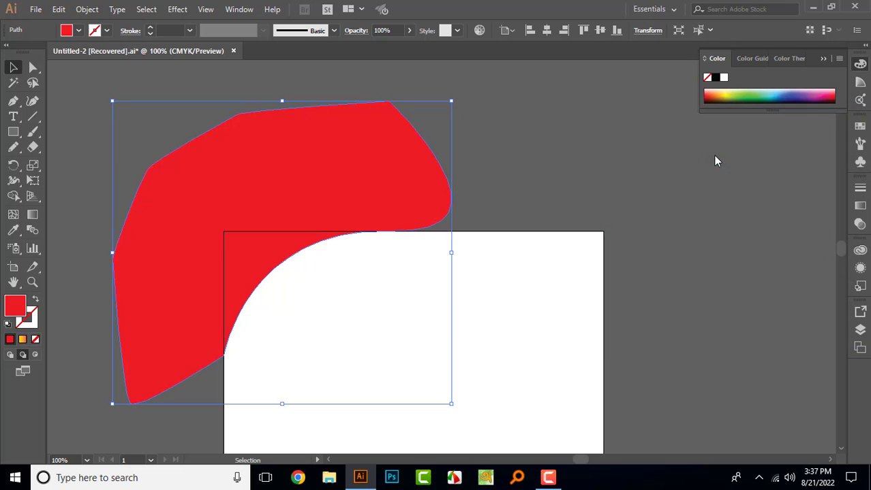
left_click(615, 181)
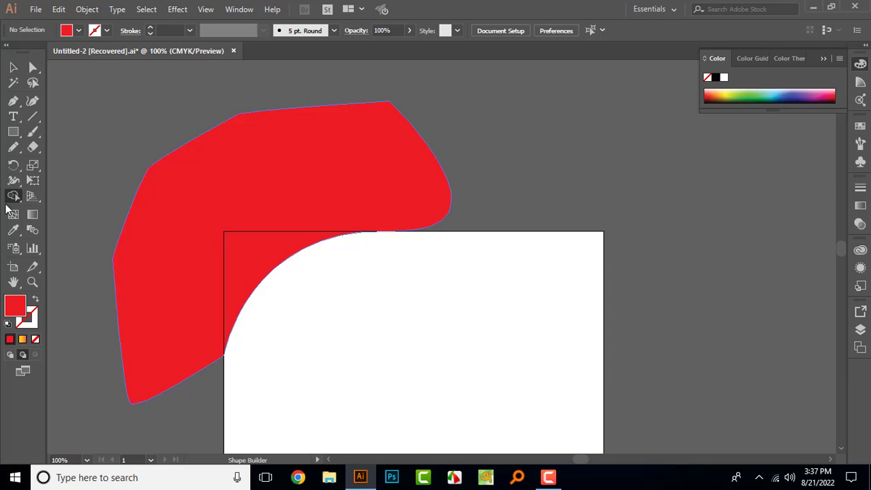
Draw a red rectangle from the artboard's upper-left corner, covering the part of the curved shape that lies on the page.
left_click(14, 197)
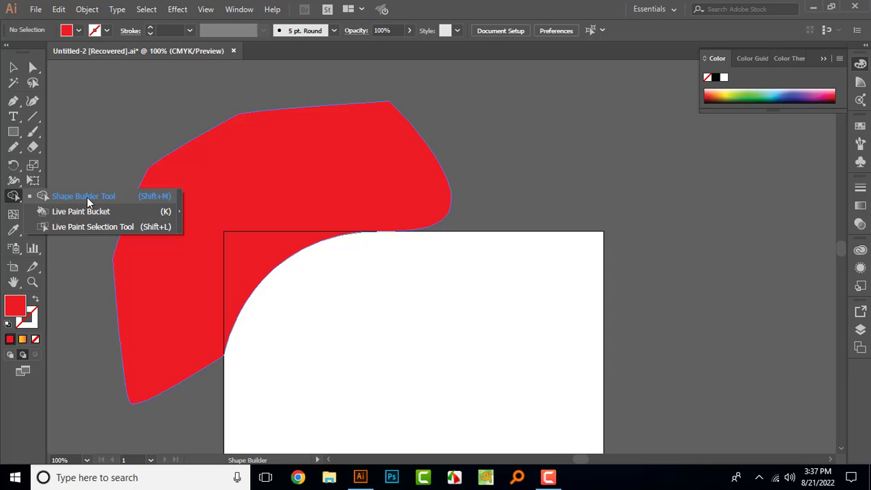
left_click(13, 67)
left_click(13, 132)
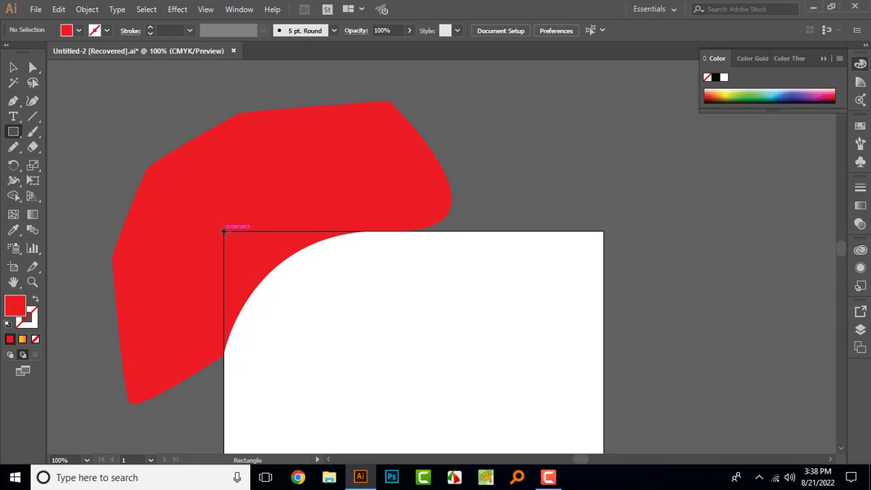
left_click_drag(223, 232, 540, 368)
key("v")
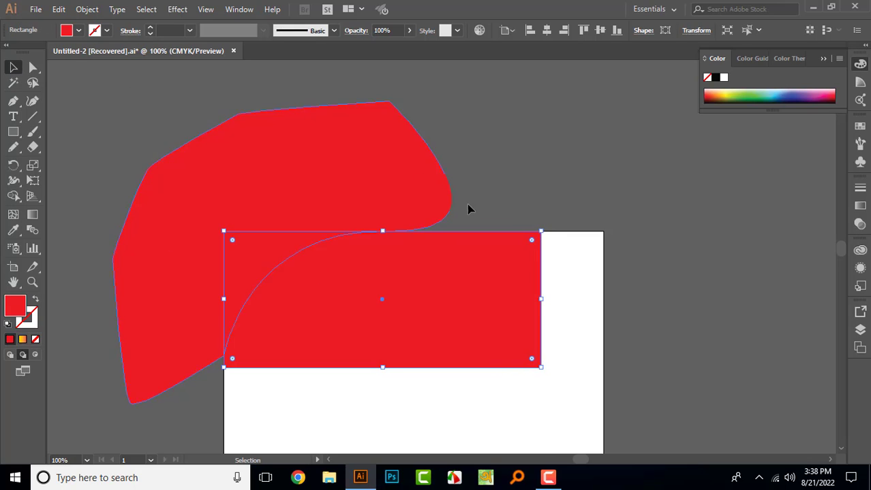
Select both overlapping shapes and remove the curved shape's region outside the artboard with the Shape Builder tool.
left_click(116, 169)
left_click_drag(109, 135, 439, 326)
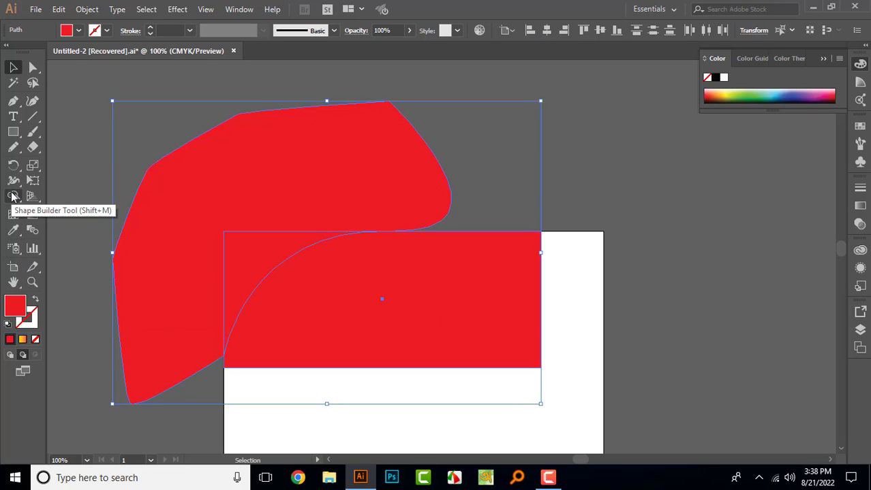
left_click_drag(13, 197, 75, 200)
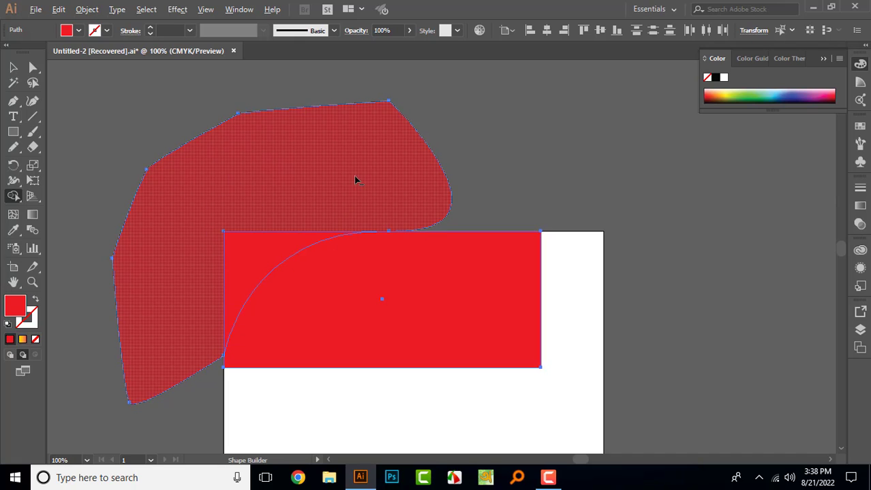
left_click(208, 185, "alt")
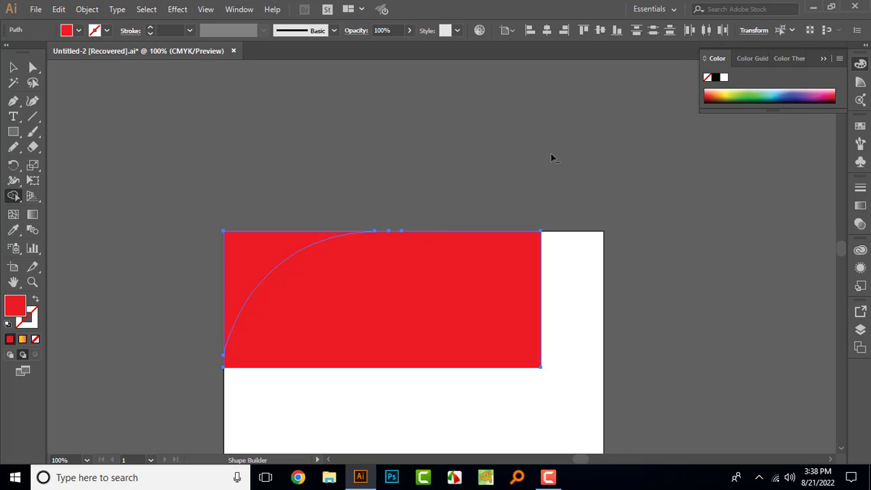
left_click(13, 66)
left_click(335, 139)
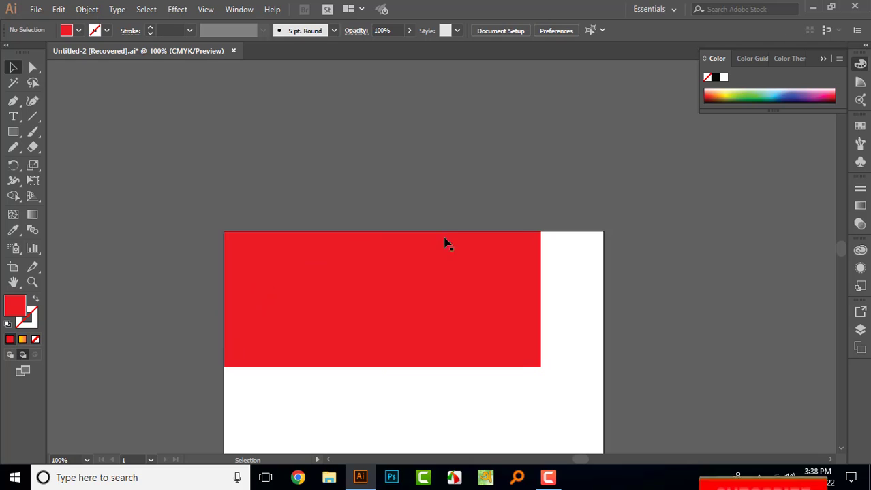
Move the large remainder of the rectangle away from the curved corner piece and delete it.
left_click(466, 308)
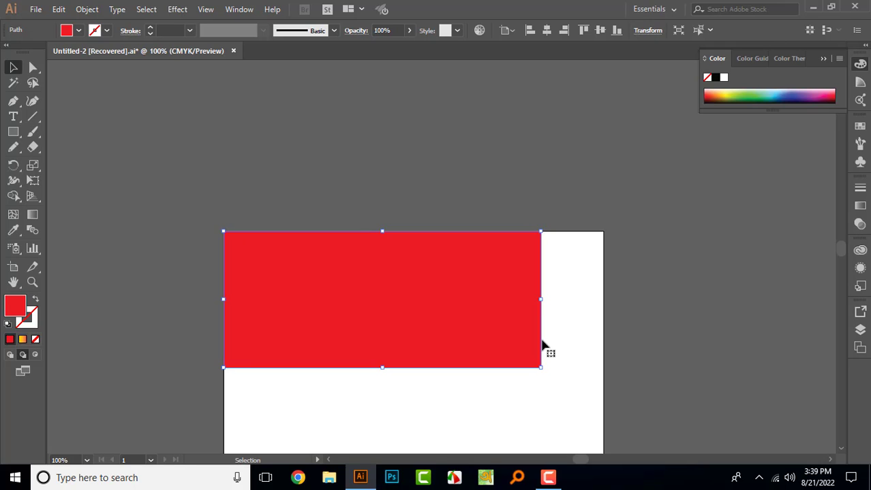
left_click_drag(472, 323, 608, 289)
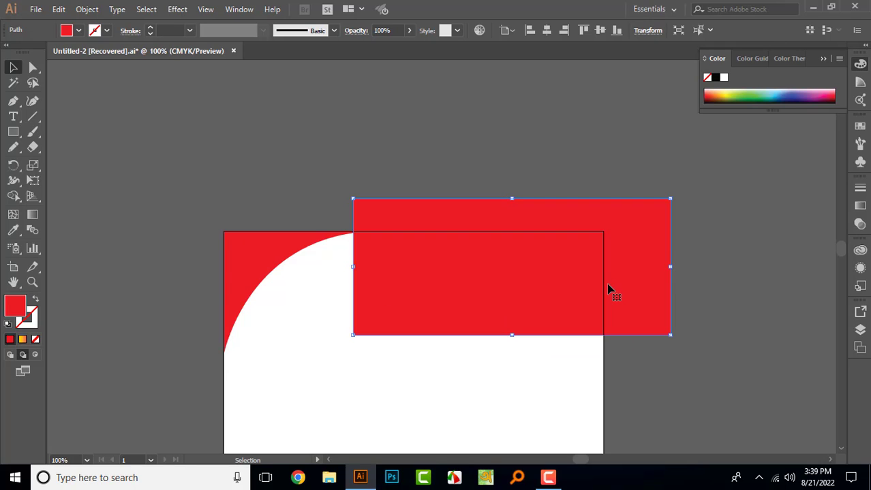
key("Delete")
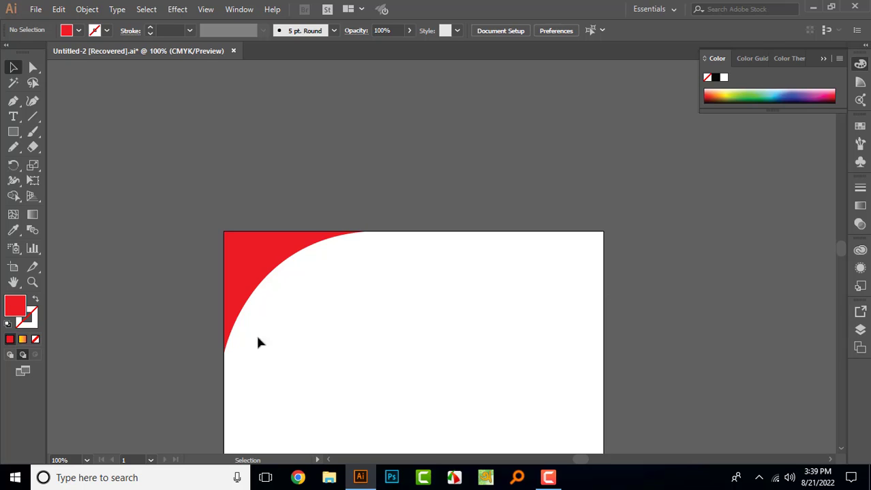
left_click_drag(258, 318, 255, 247)
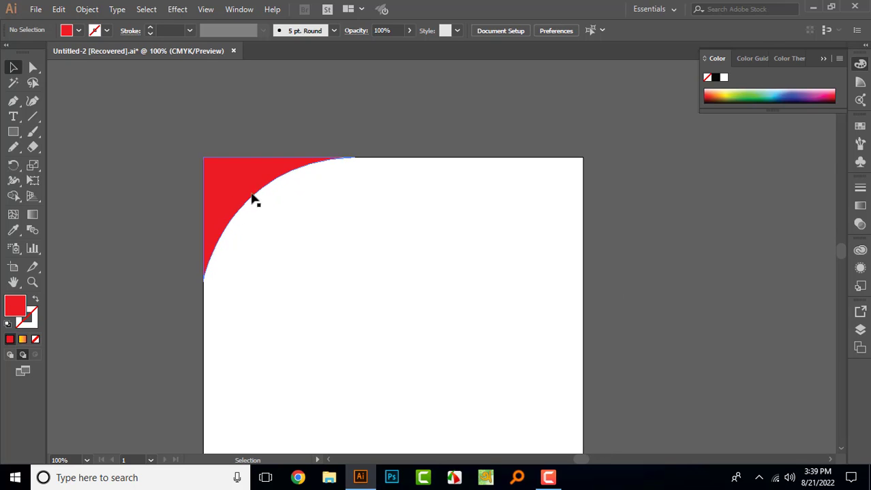
scroll(320, 286, "down", 1)
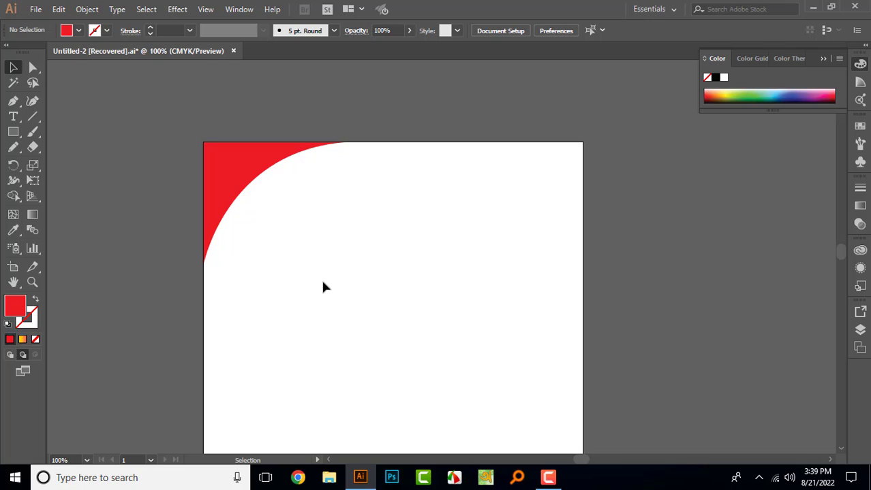
scroll(322, 282, "up", 3)
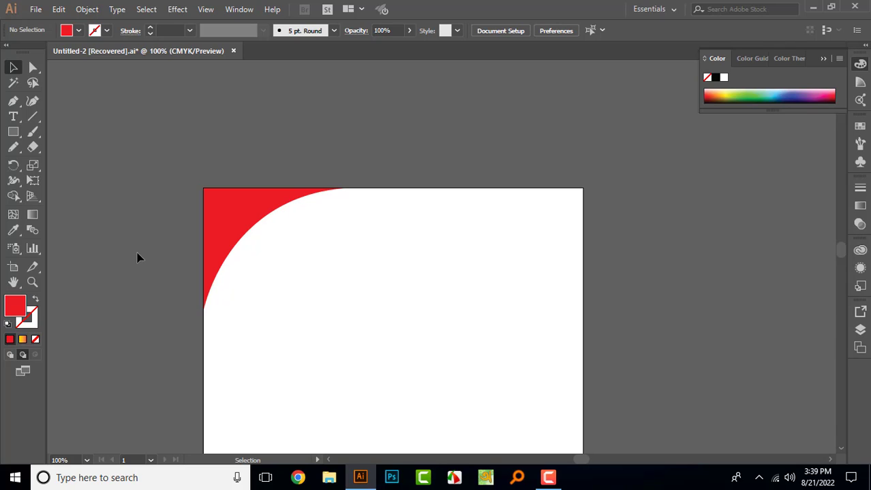
scroll(317, 323, "down", 3)
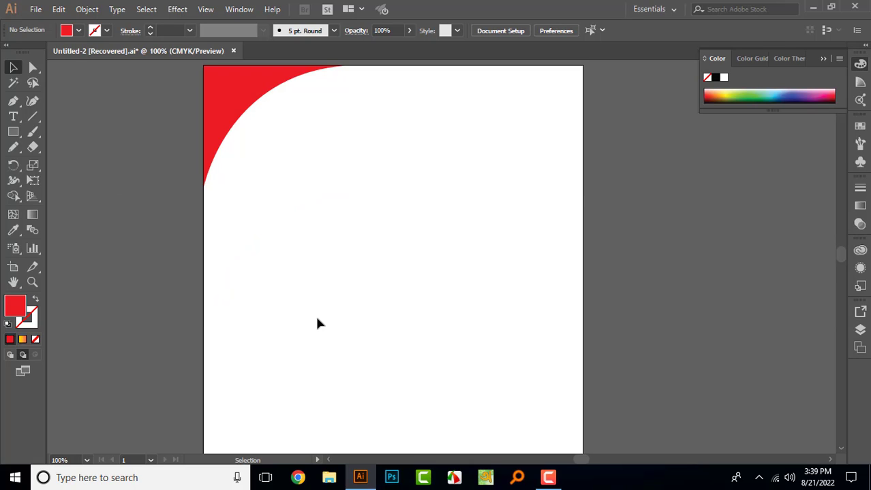
scroll(210, 301, "up", 1)
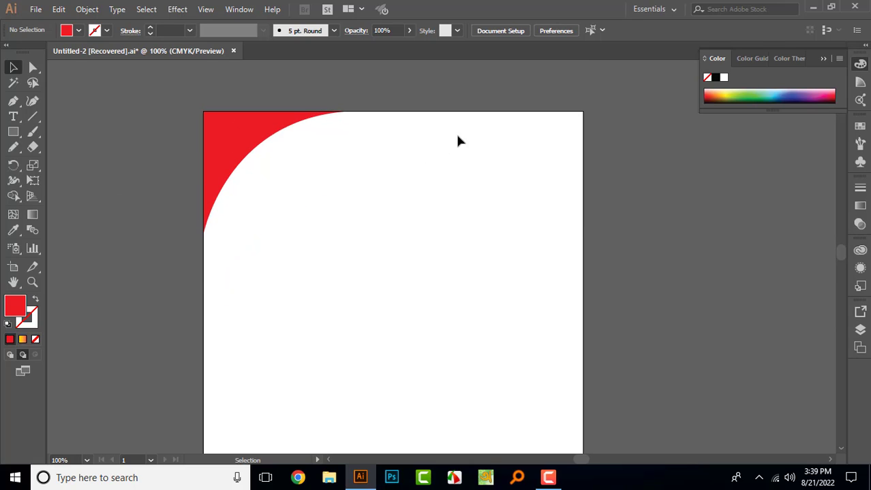
Draw a wide red rectangle inside the artboard, below and to the right of the curved corner piece.
left_click(13, 132)
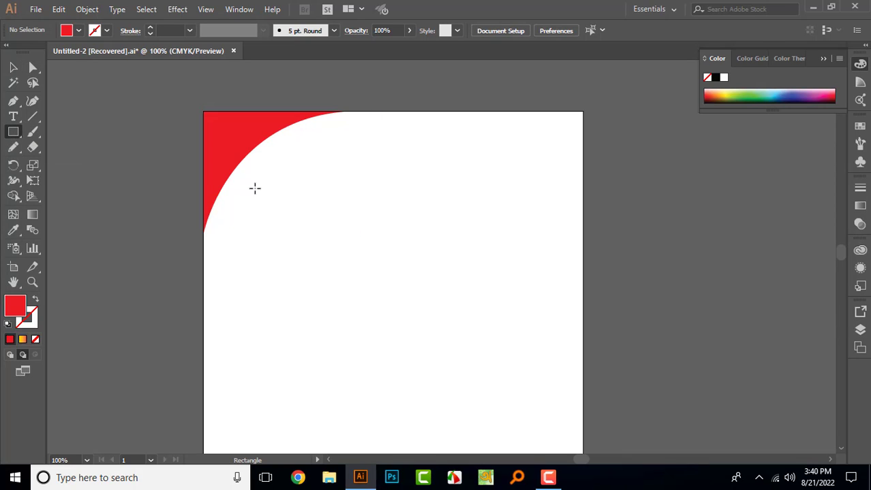
left_click_drag(263, 194, 499, 275)
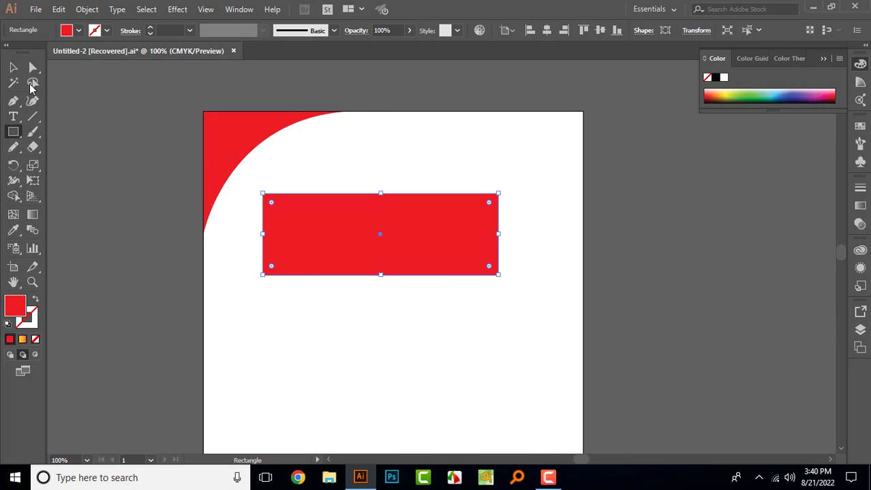
left_click(13, 69)
left_click(455, 350)
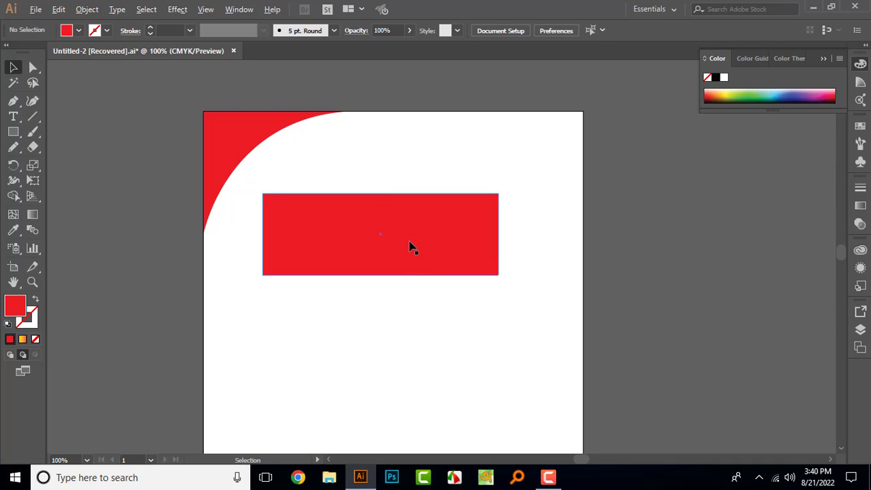
Duplicate the rectangle straight below the original with a small gap between them, and select both rectangles.
left_click_drag(418, 259, 403, 349)
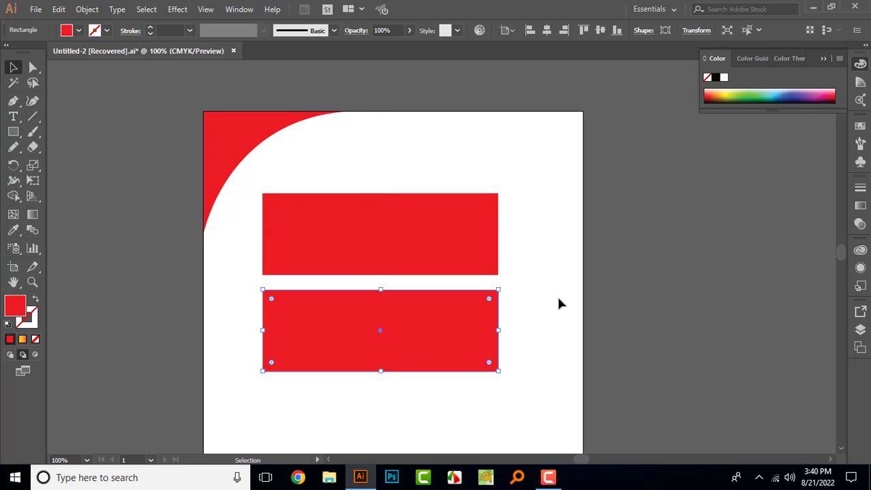
left_click(570, 287)
left_click_drag(542, 216, 476, 352)
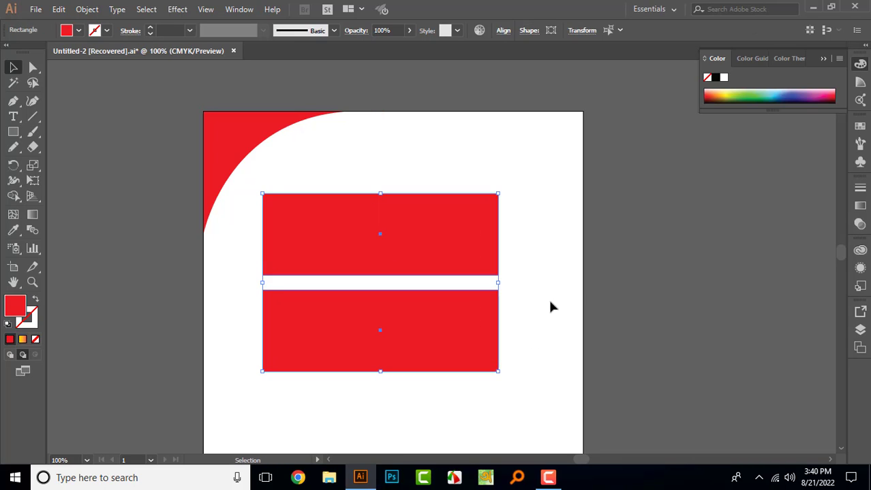
Offset the two rectangles by moving the lower one right and slightly down, and the upper one left and slightly down.
left_click(550, 306)
left_click_drag(370, 335, 459, 356)
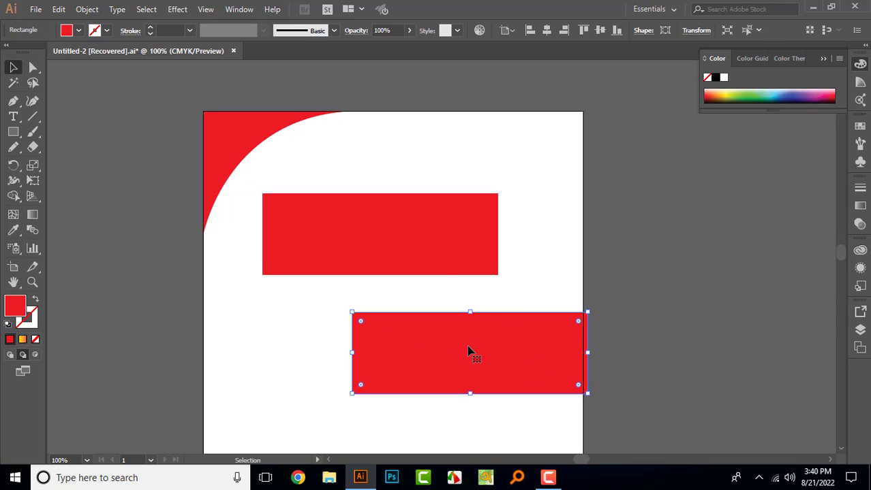
left_click_drag(400, 250, 372, 258)
left_click(502, 236)
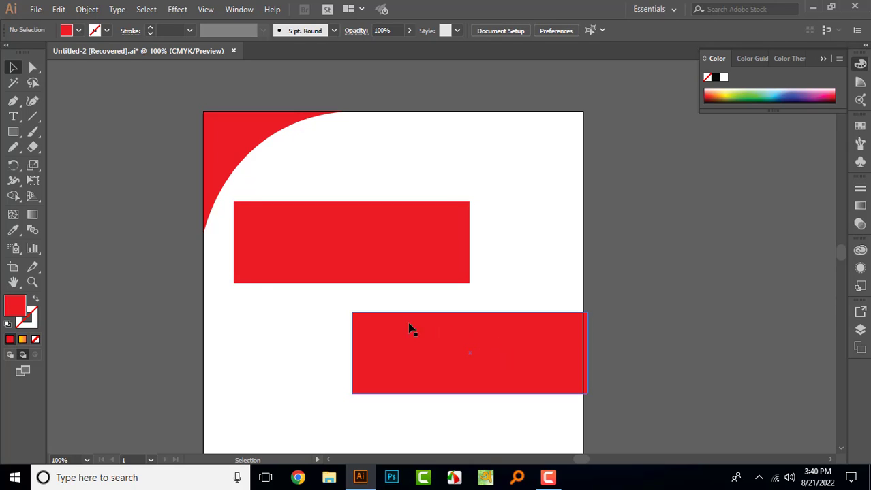
left_click(274, 259)
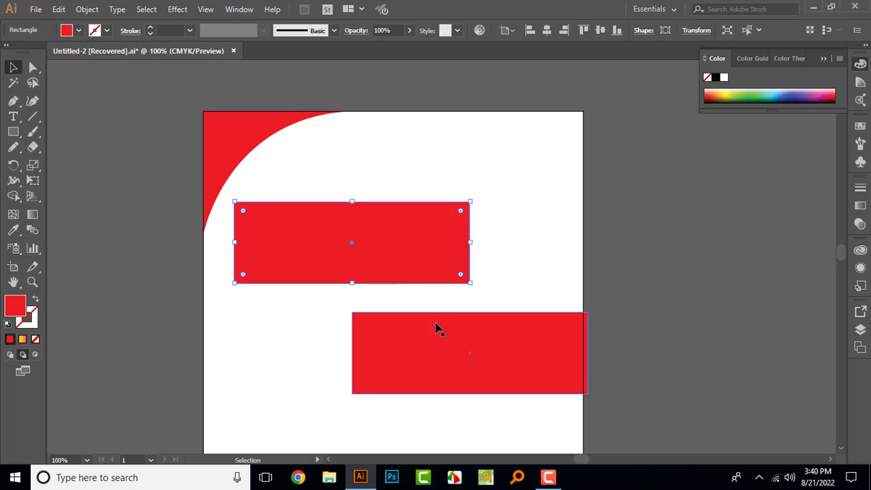
left_click(297, 386)
Select both rectangles and align their left edges, using the upper rectangle as the key object.
left_click_drag(391, 161, 502, 375)
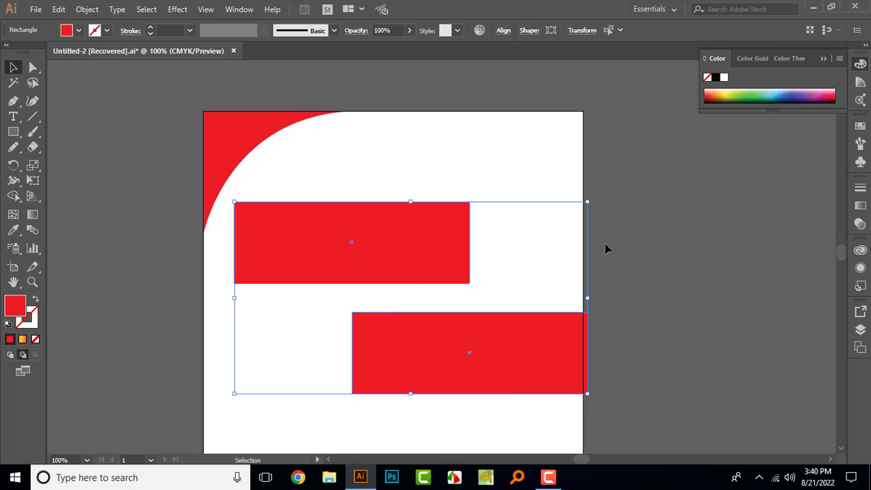
left_click(272, 254)
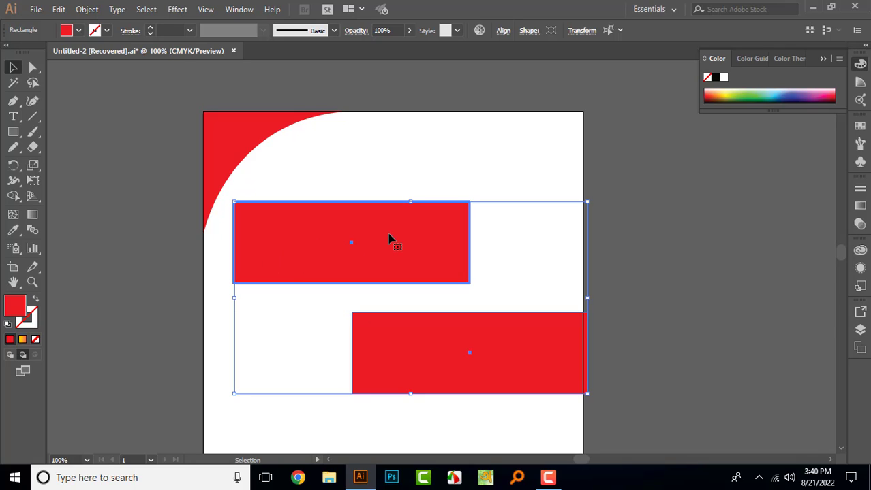
left_click(503, 31)
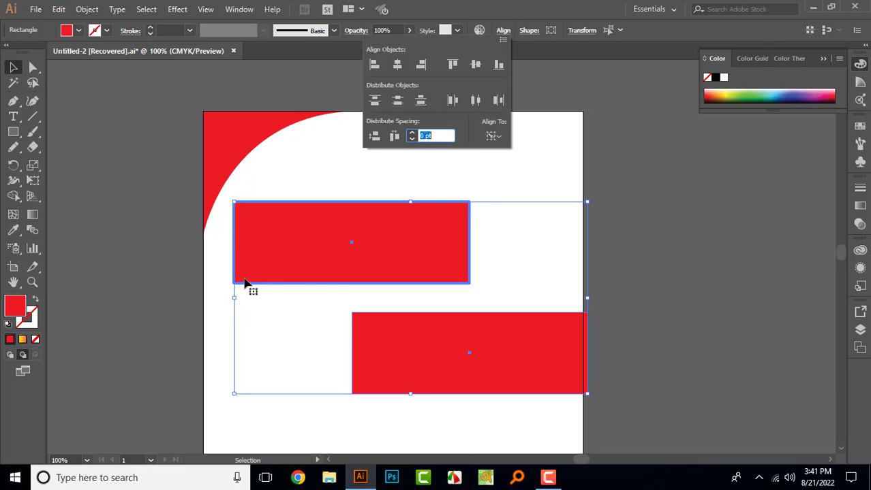
left_click(374, 64)
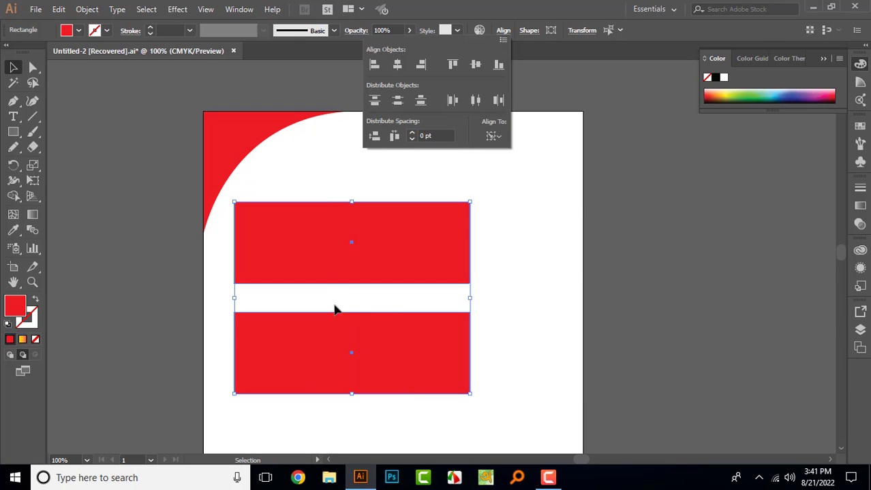
left_click(518, 341)
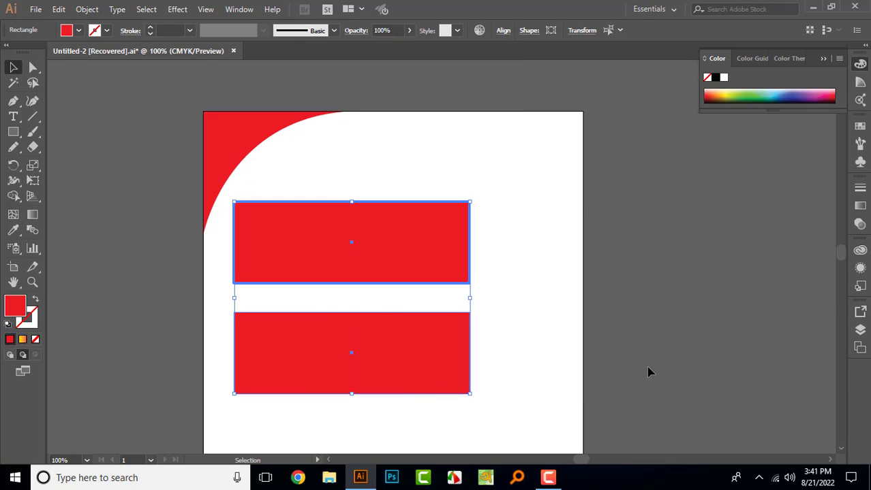
Scale the lower rectangle down proportionally to about 70 percent, keeping its upper-left corner in place.
left_click(524, 331)
left_click(407, 346)
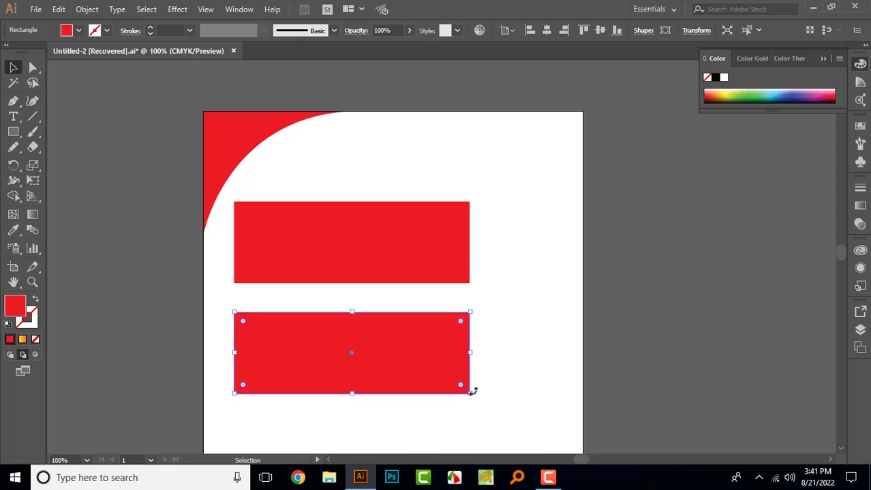
left_click_drag(473, 394, 356, 268)
left_click(509, 345)
With the upper rectangle as key object, align the smaller rectangle to its horizontal center and finally to its right edge.
left_click(355, 268)
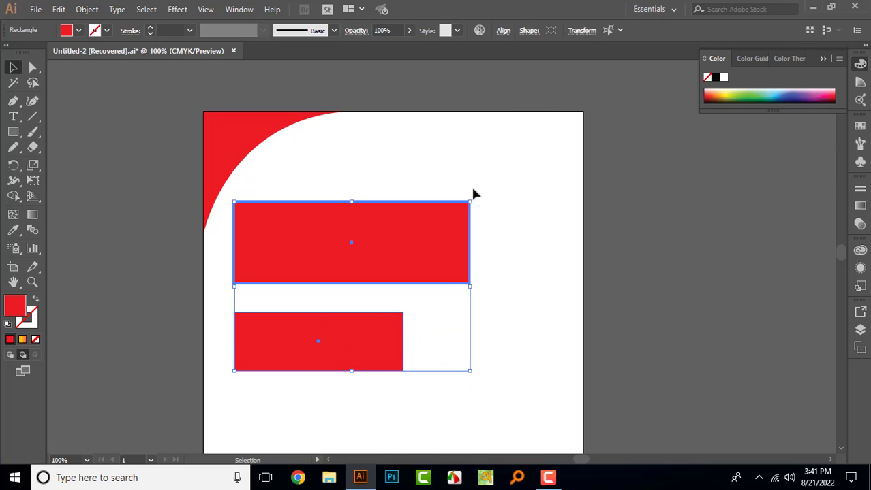
left_click(502, 31)
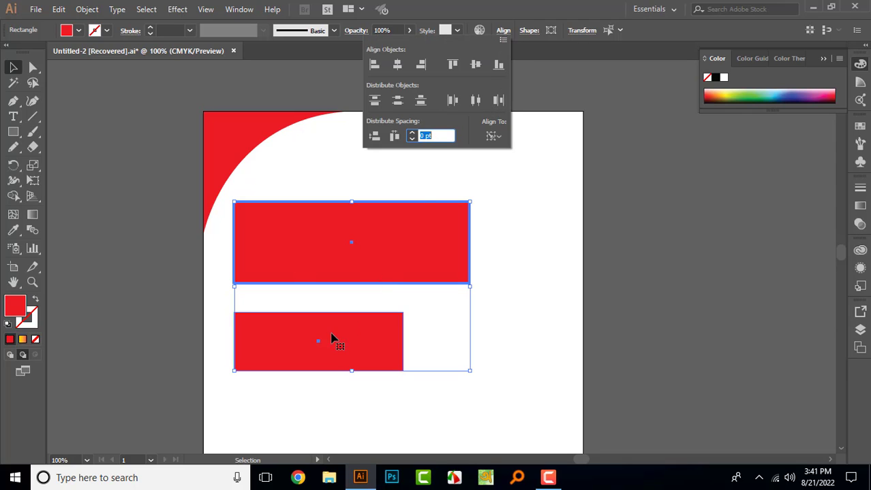
left_click(402, 68)
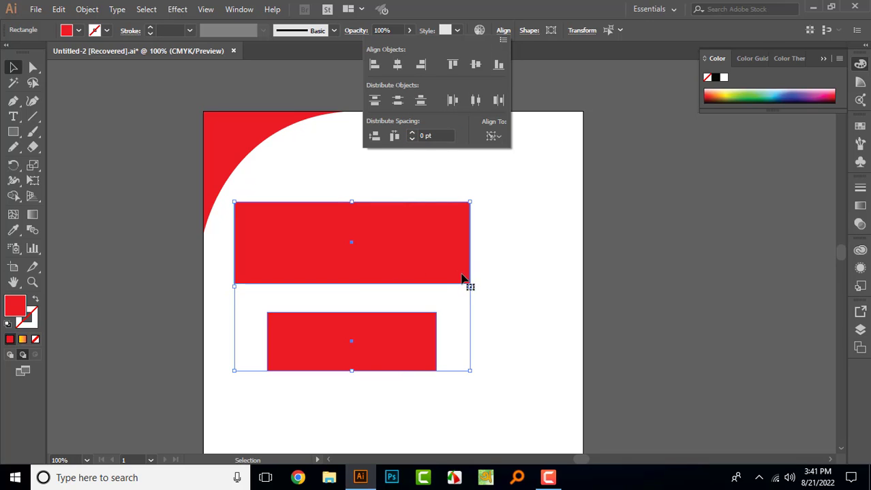
left_click(421, 64)
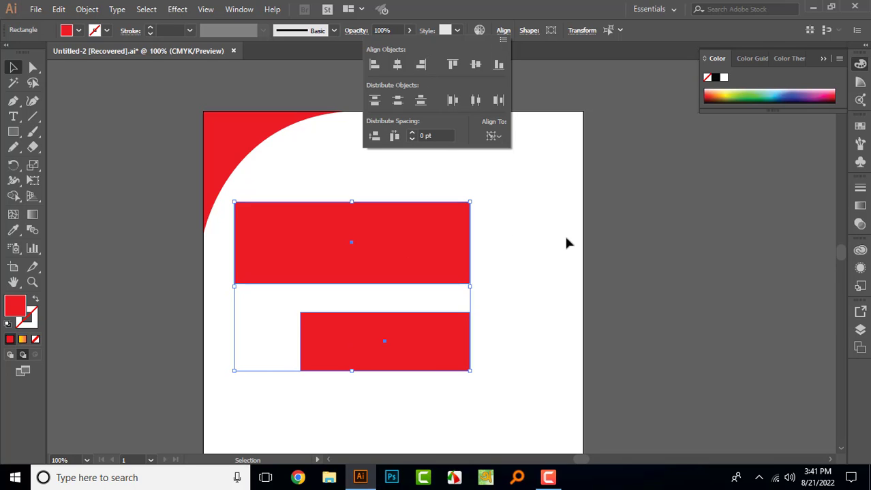
left_click(530, 242)
left_click(534, 209)
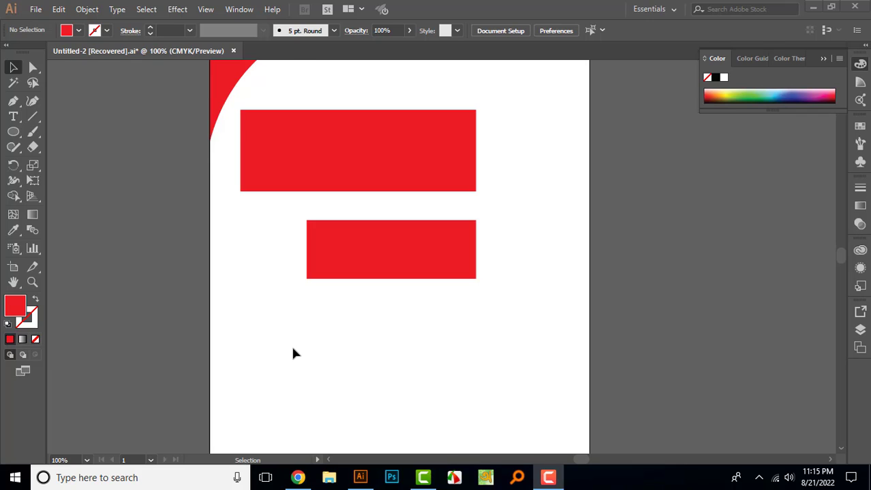
Change the fill of the smaller lower rectangle to yellow and deselect it.
scroll(291, 344, "up", 1)
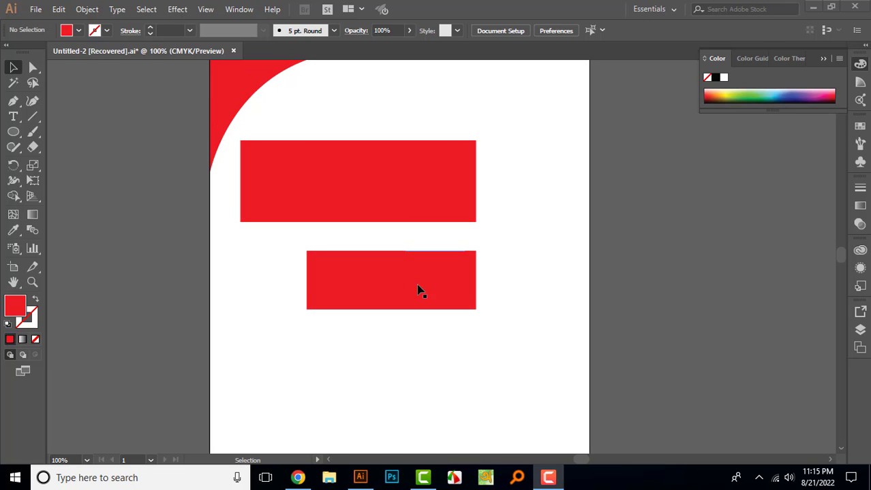
left_click_drag(257, 249, 327, 286)
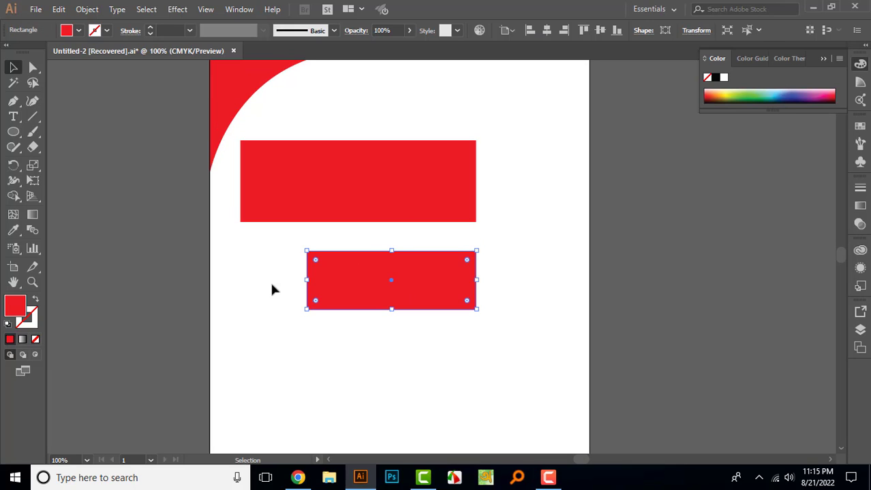
left_click(79, 30)
left_click(53, 52)
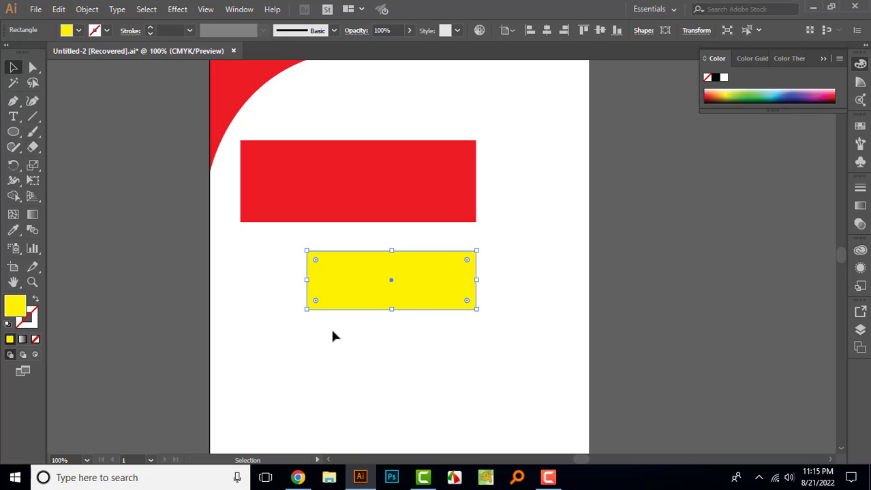
left_click(393, 347)
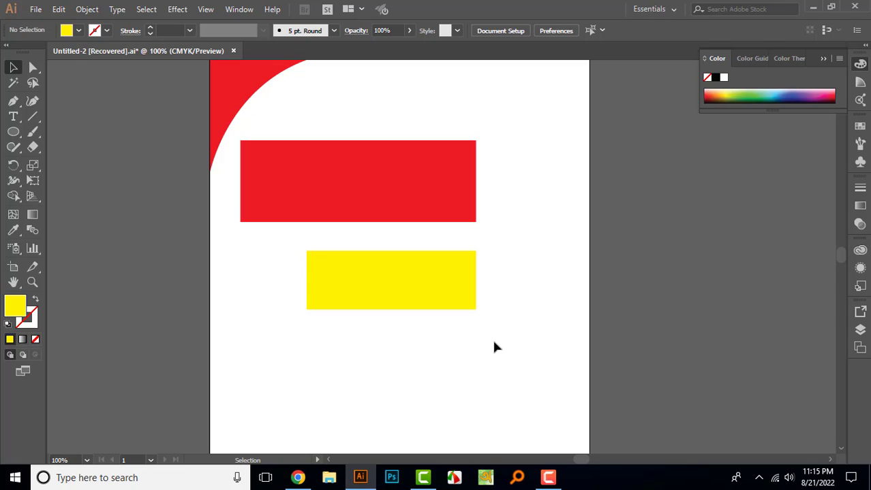
Select both rectangles and align their top edges, using the red rectangle as the key object.
left_click_drag(526, 333, 298, 137)
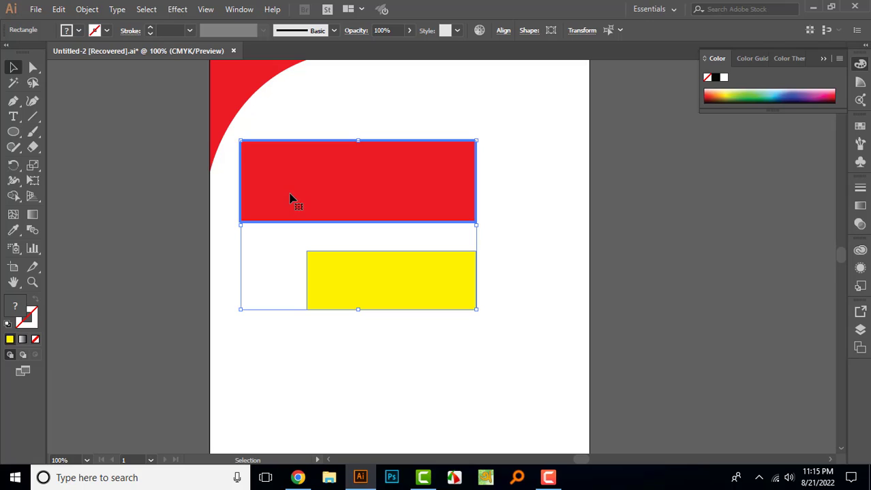
left_click(503, 32)
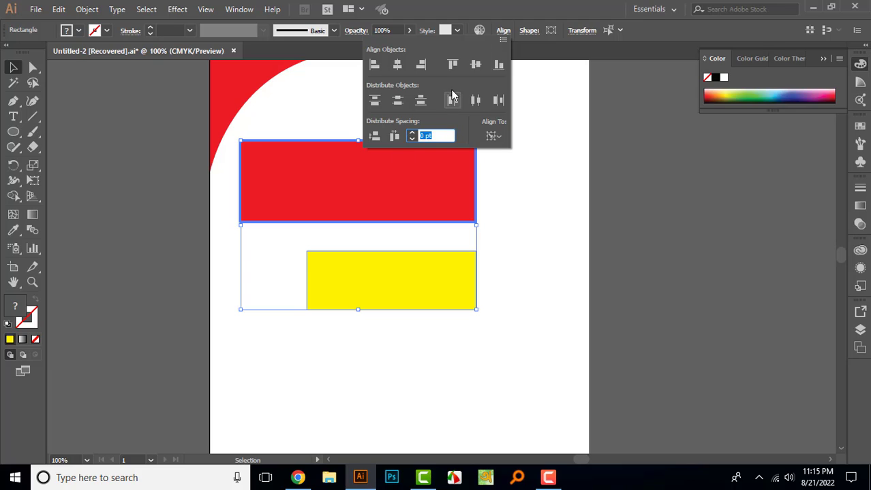
left_click(453, 67)
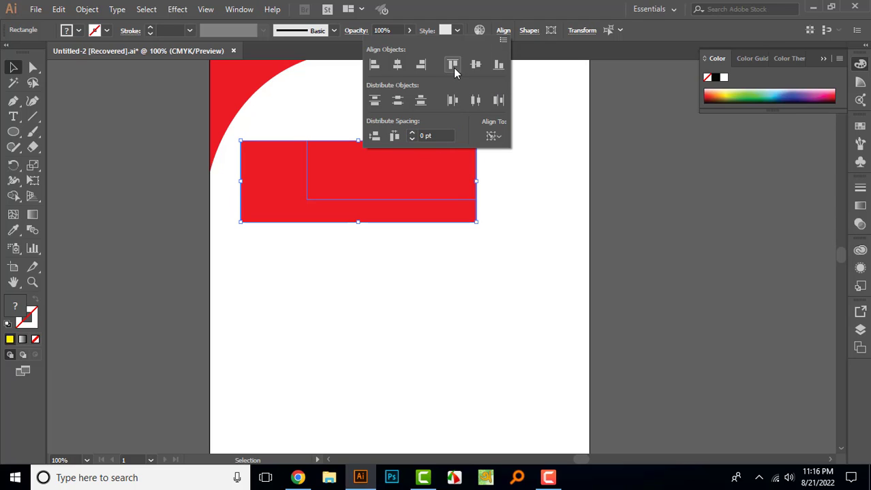
left_click(472, 279)
left_click(439, 289)
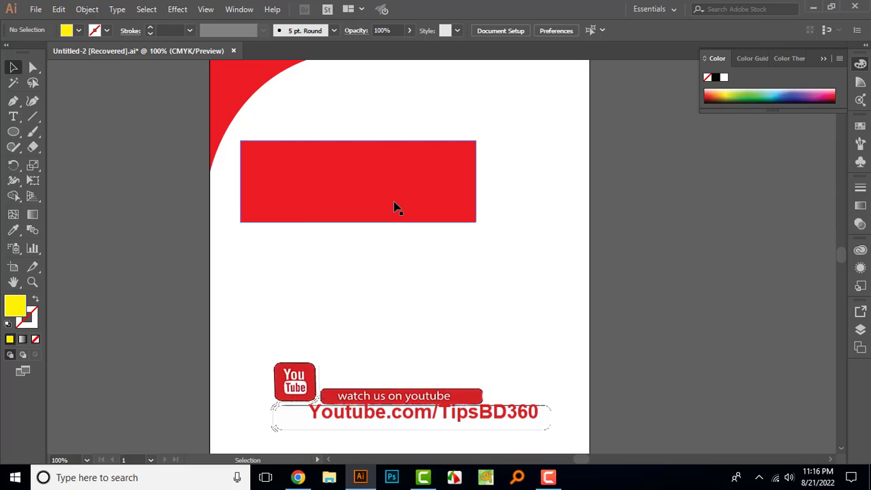
Send the large red rectangle to the back, behind the yellow one.
left_click(394, 207)
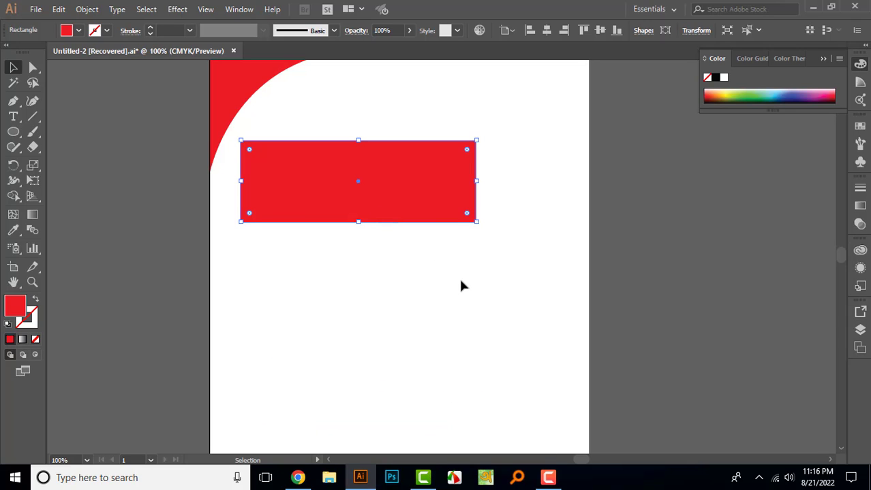
key("a")
key("ctrl+shift+[")
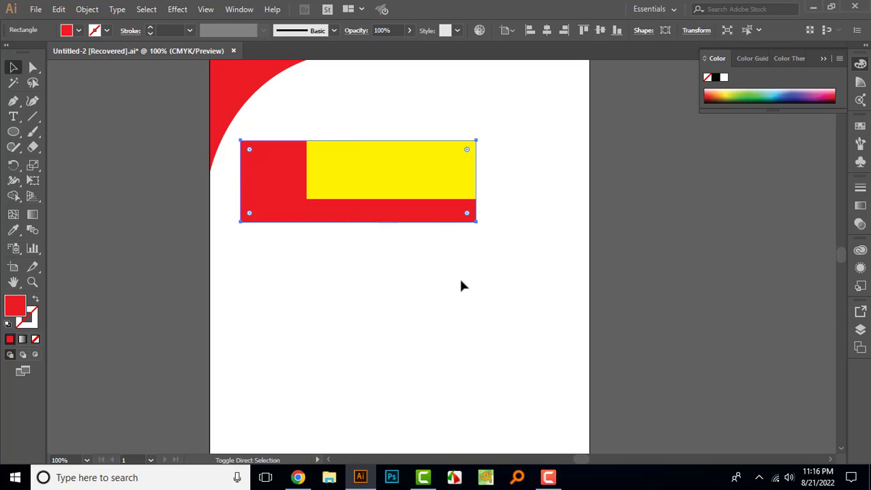
left_click(461, 286)
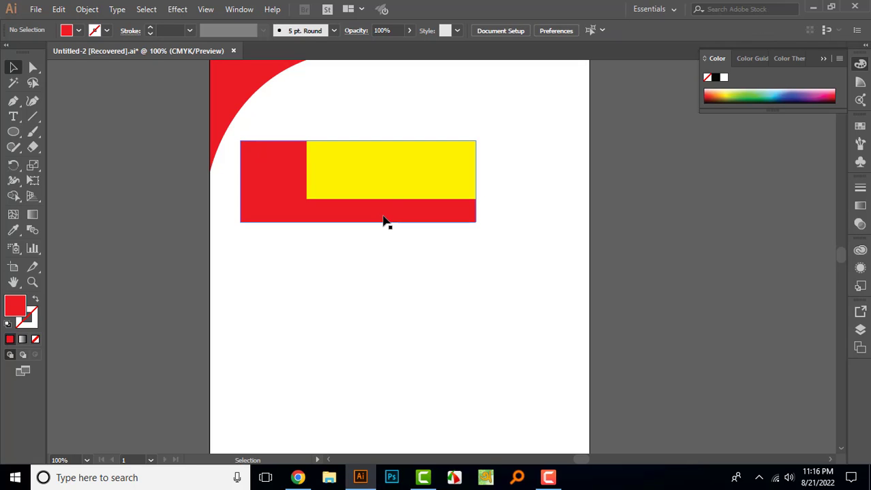
With the red rectangle as key object, center the yellow rectangle on it vertically and horizontally, and finally align their bottom edges.
left_click_drag(511, 253, 293, 150)
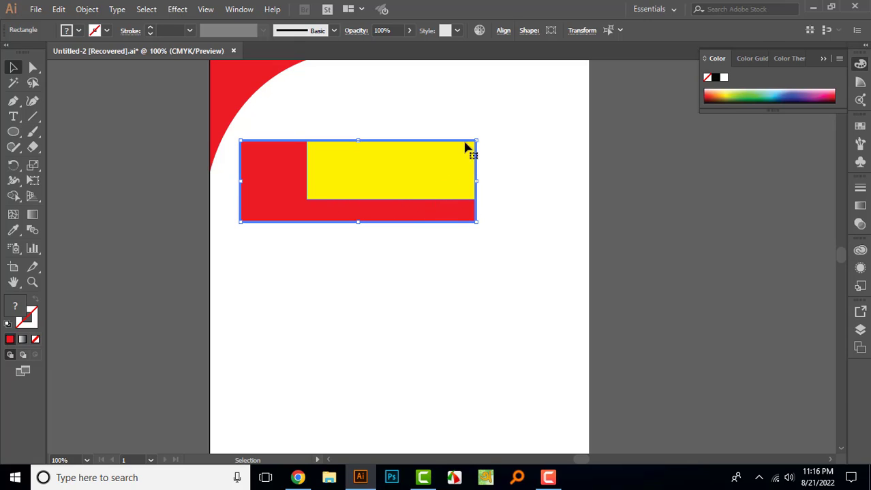
left_click(501, 33)
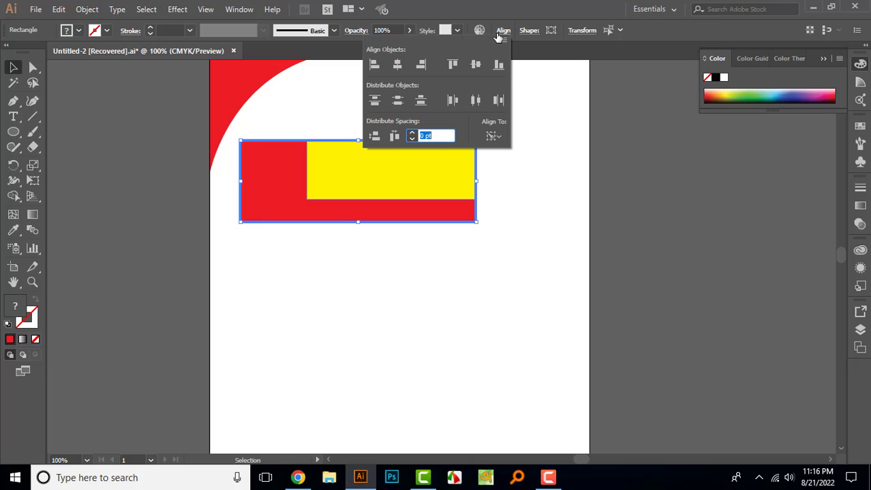
left_click(475, 71)
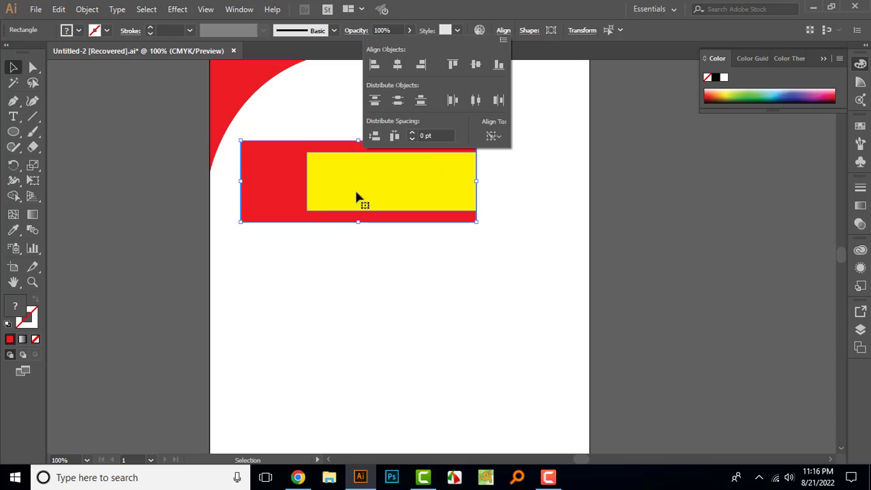
left_click(397, 64)
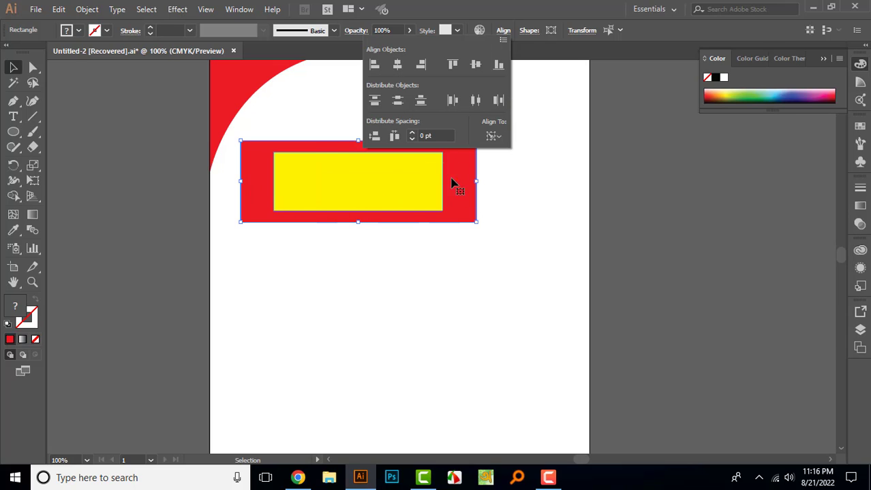
left_click(500, 66)
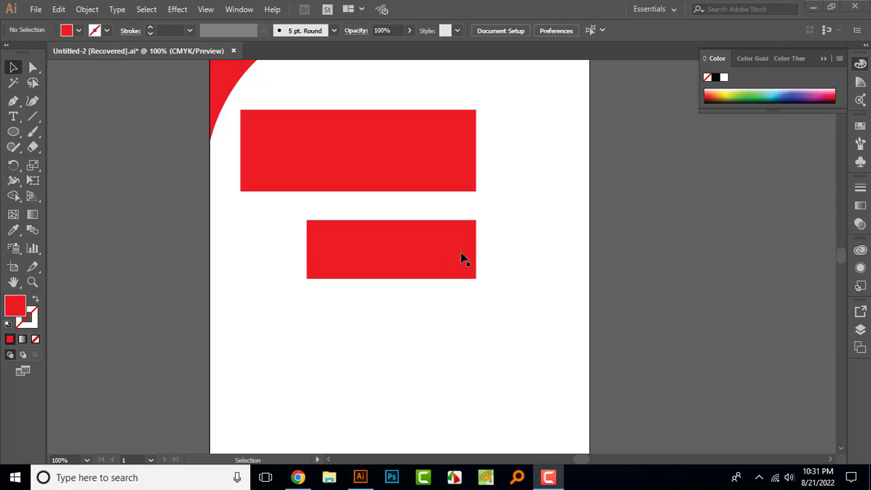
Show the Align panel and select both the large and the small red rectangle.
left_click(238, 9)
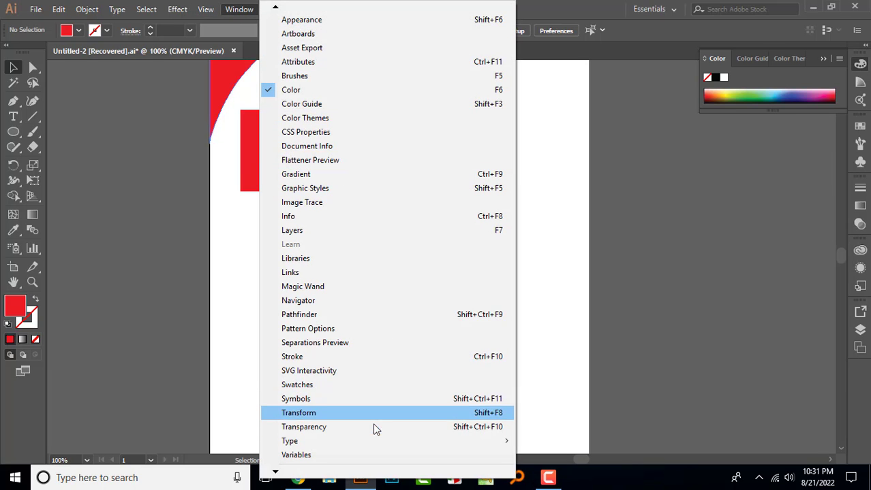
mouse_move(276, 475)
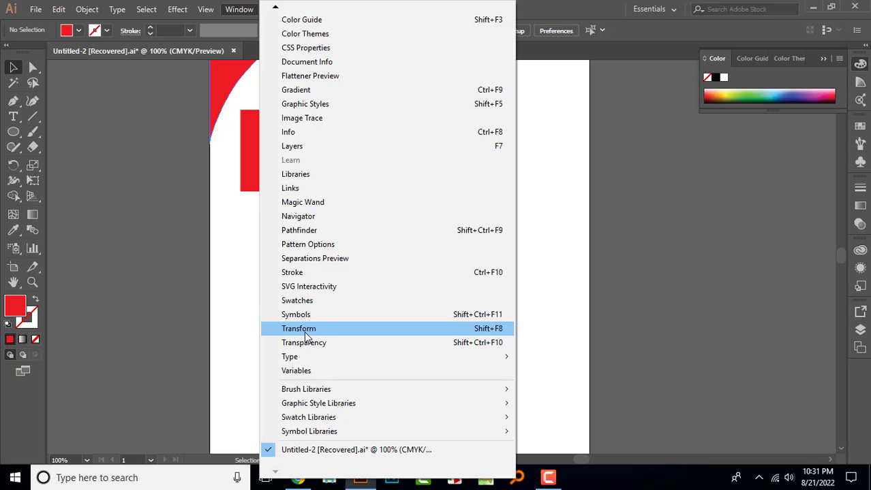
left_click(492, 331)
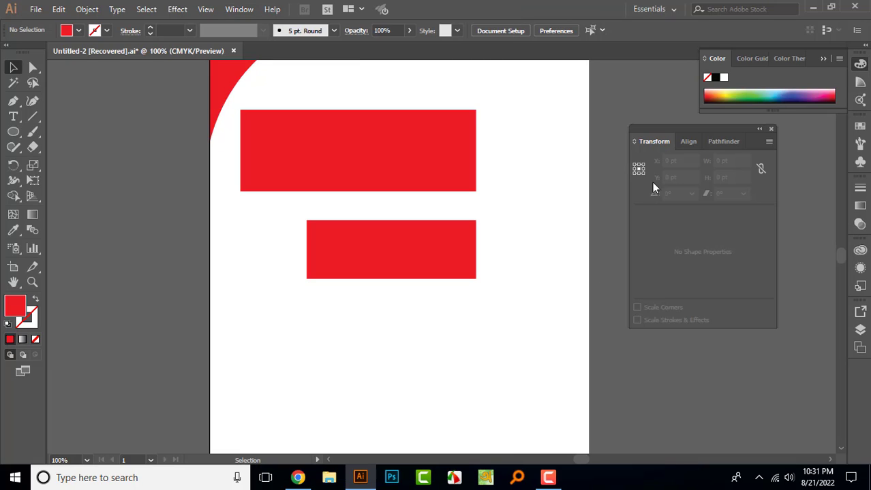
left_click(689, 141)
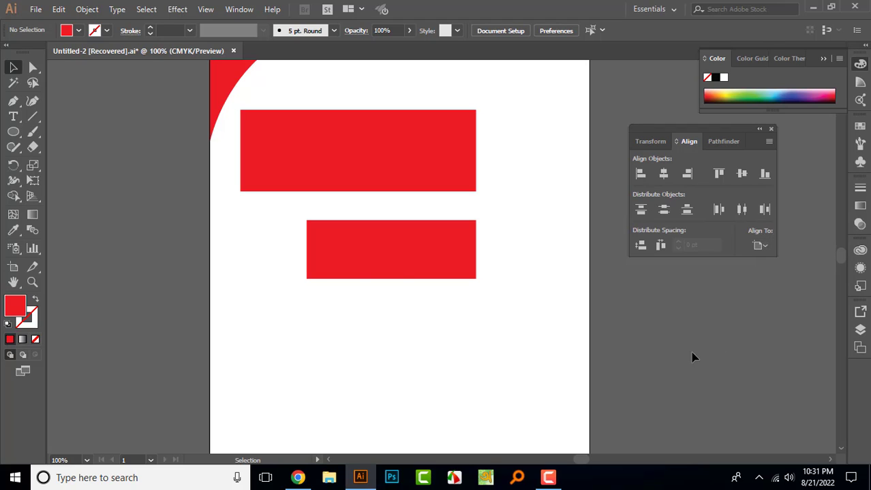
left_click_drag(504, 136, 393, 282)
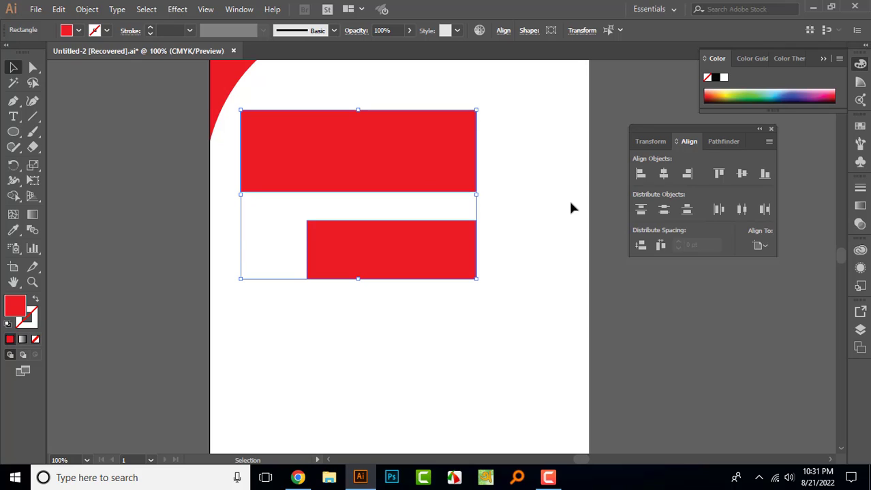
Delete the large and the small red rectangle from the artboard.
left_click(663, 210)
scroll(411, 357, "down", 3)
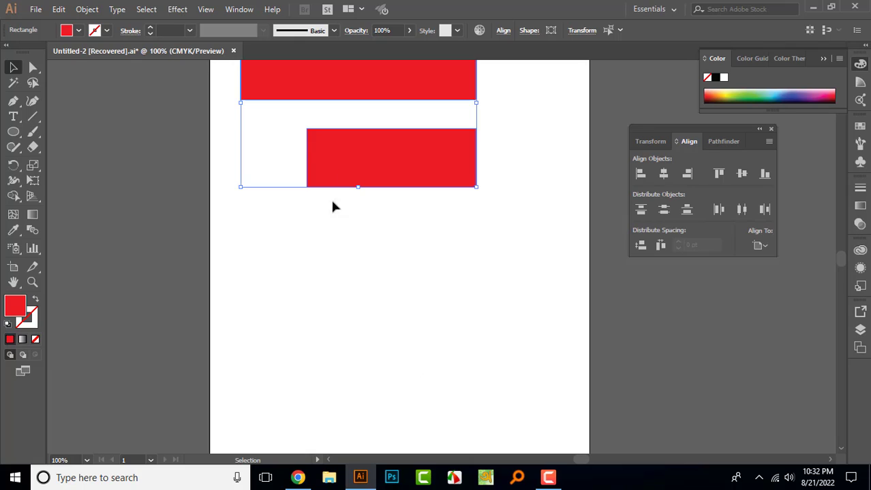
scroll(355, 337, "up", 3)
key("Delete")
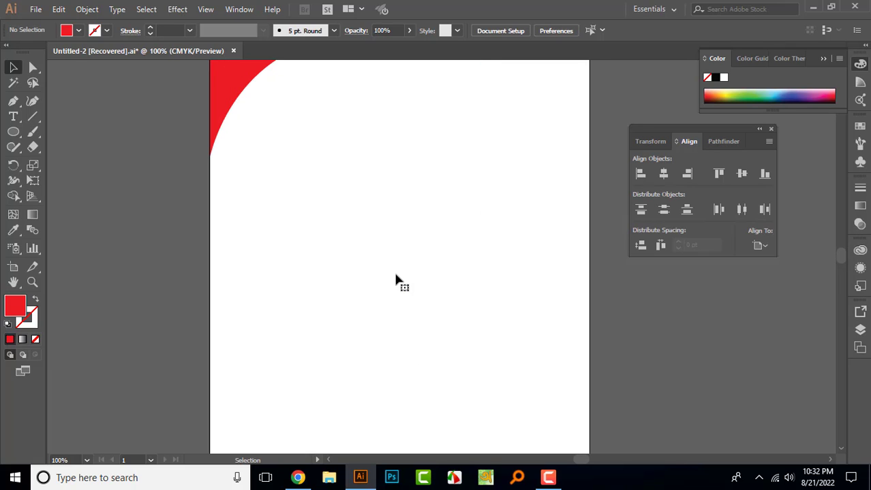
Draw a red circle about 142 pt wide and duplicate it sideways into an evenly spaced row of four.
left_click(13, 131)
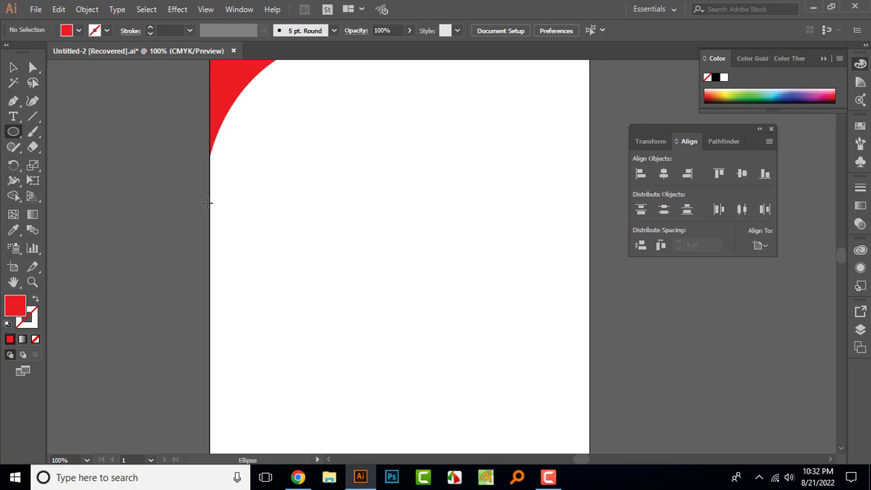
left_click_drag(226, 256, 315, 306)
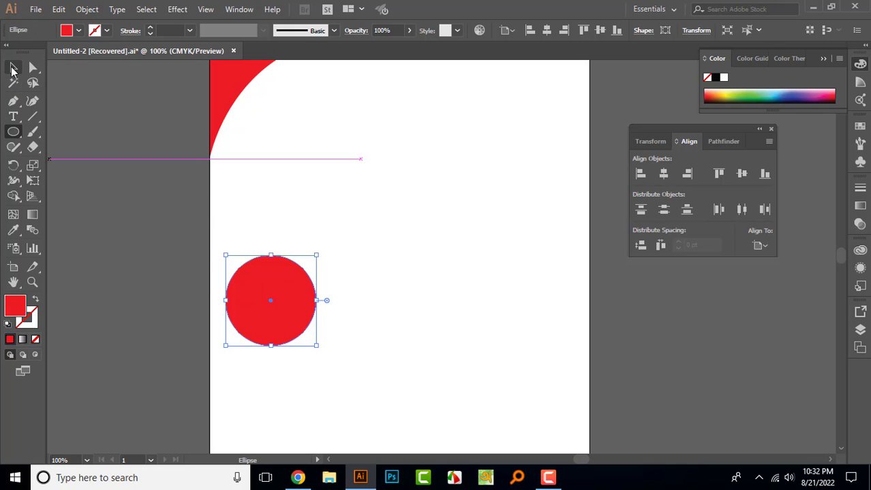
left_click(13, 67)
left_click_drag(292, 311, 383, 325)
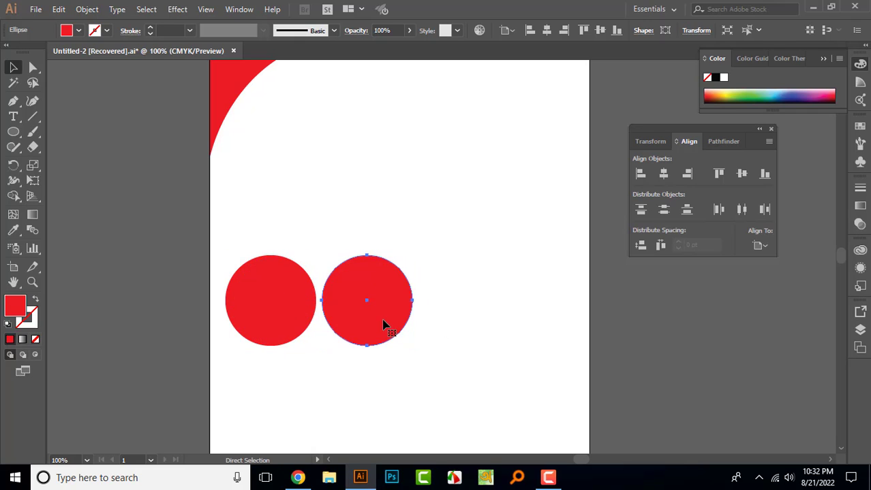
key("ctrl+d")
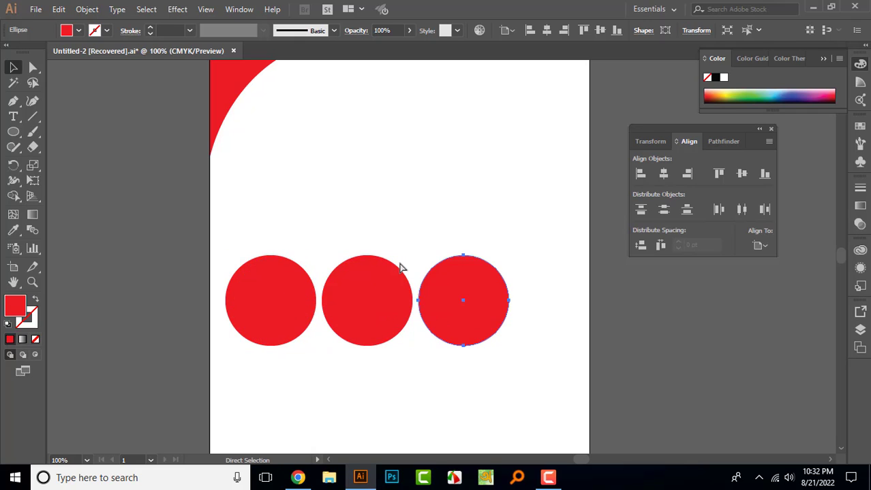
key("ctrl+d")
key("v")
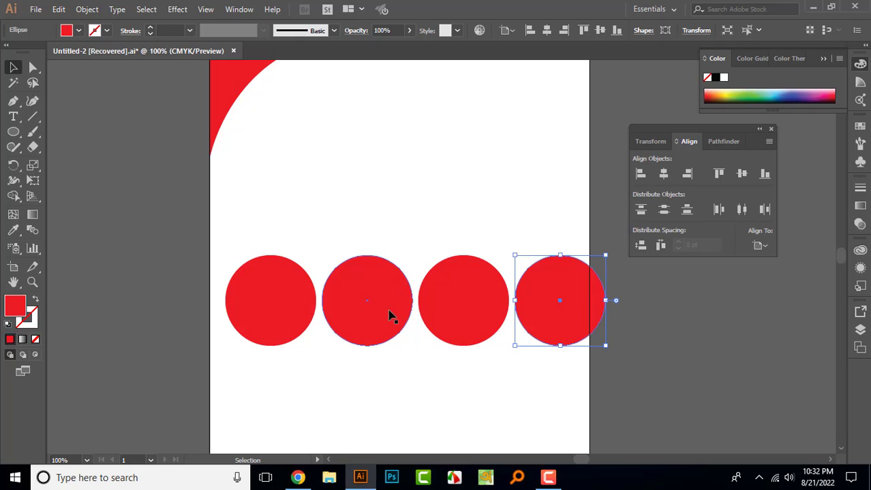
Select all four circles and scale the row down proportionally to about 115 pt per circle, so it fits inside the artboard.
left_click(513, 400)
left_click_drag(569, 387, 228, 272)
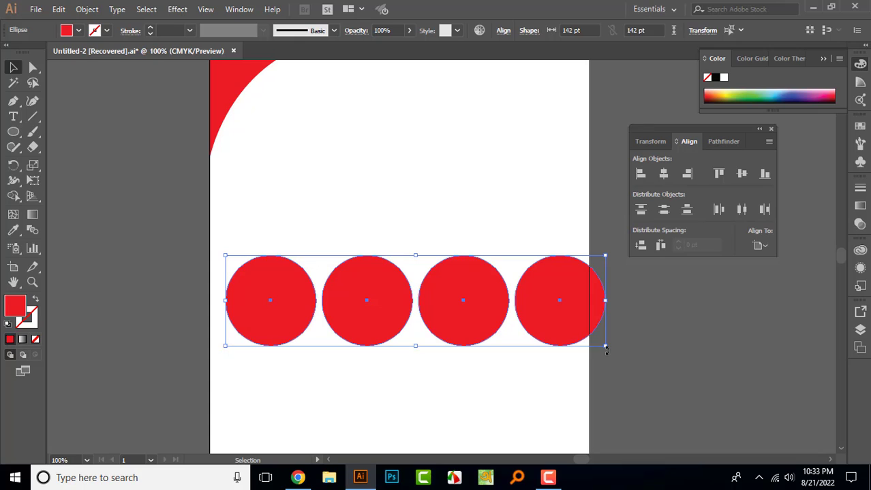
left_click_drag(607, 348, 534, 349)
left_click(512, 387)
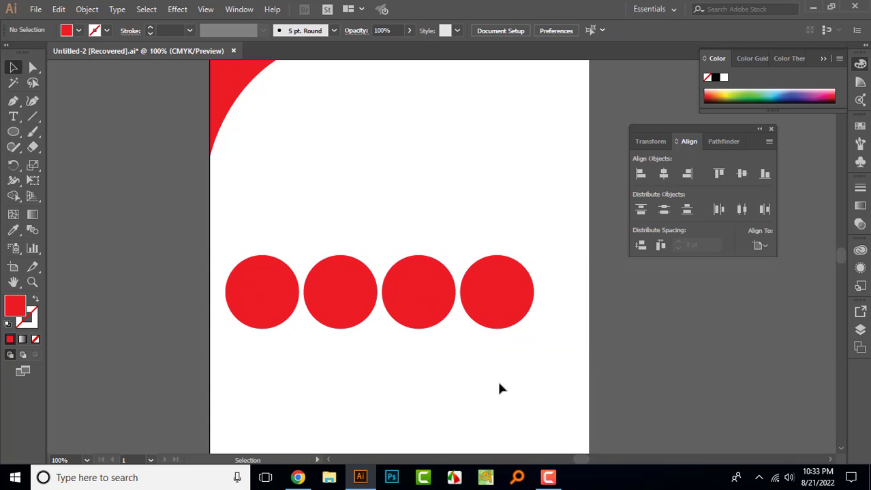
left_click_drag(506, 307, 477, 313)
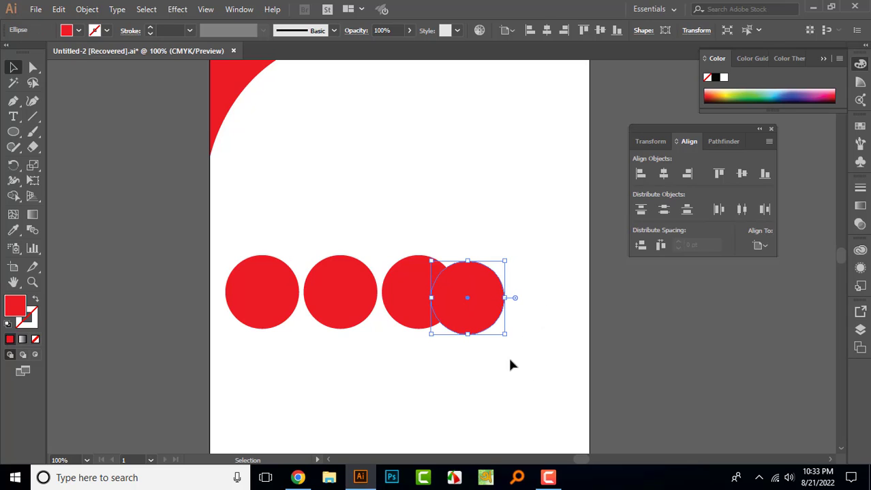
left_click(509, 362)
key("ctrl+z")
Move the rightmost circle straight left until it partly overlaps the third one, and select all four circles.
left_click_drag(521, 311, 485, 311)
left_click(529, 381)
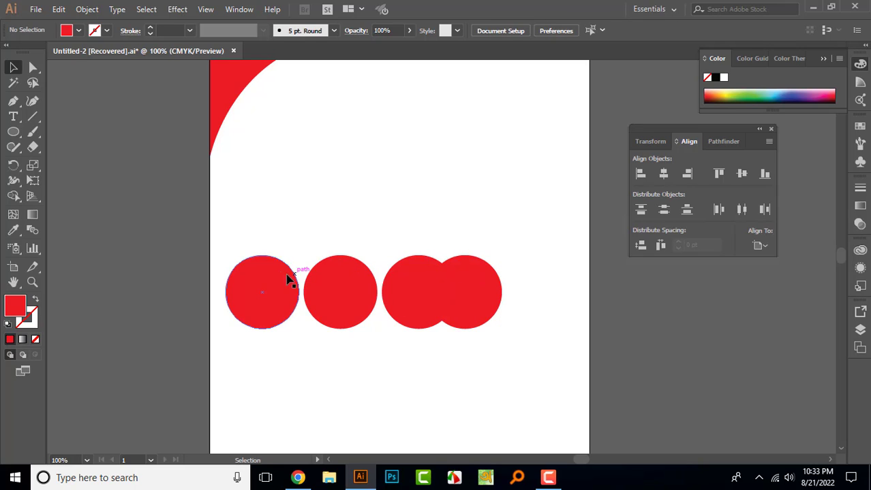
left_click_drag(244, 240, 540, 348)
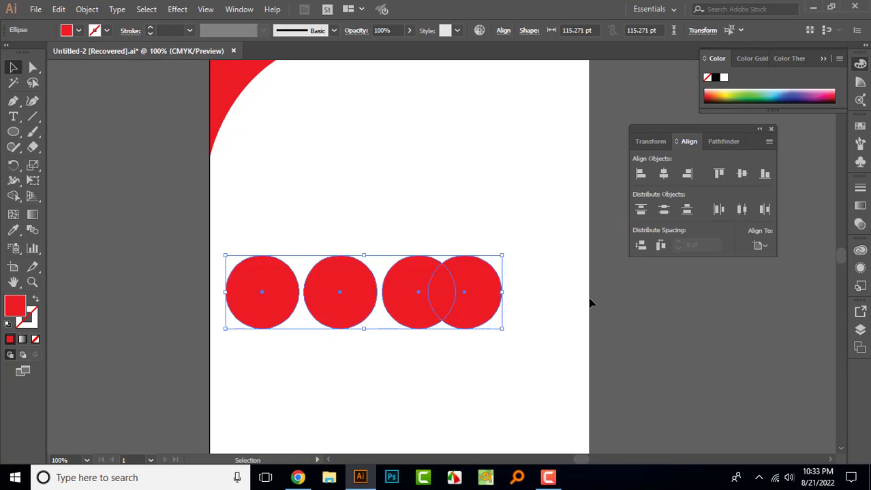
Try distributing the four circles vertically by their top edges across the artboard, and undo it.
left_click(641, 216)
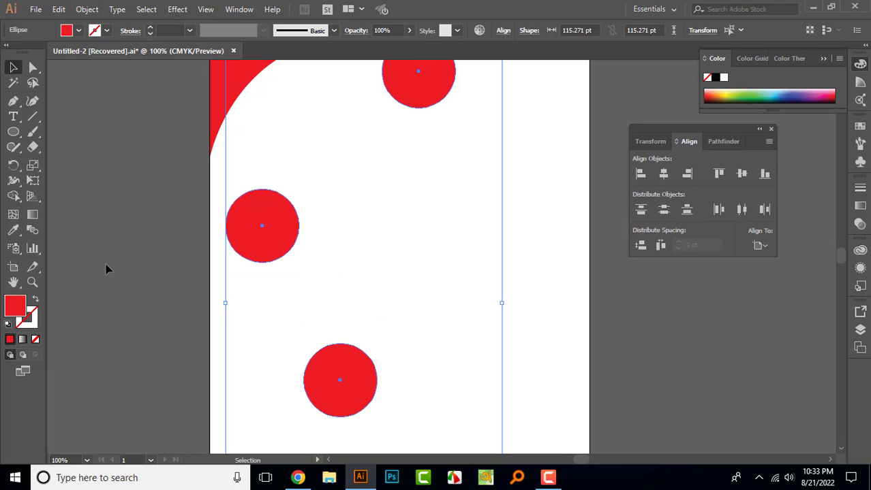
scroll(454, 233, "up", 2)
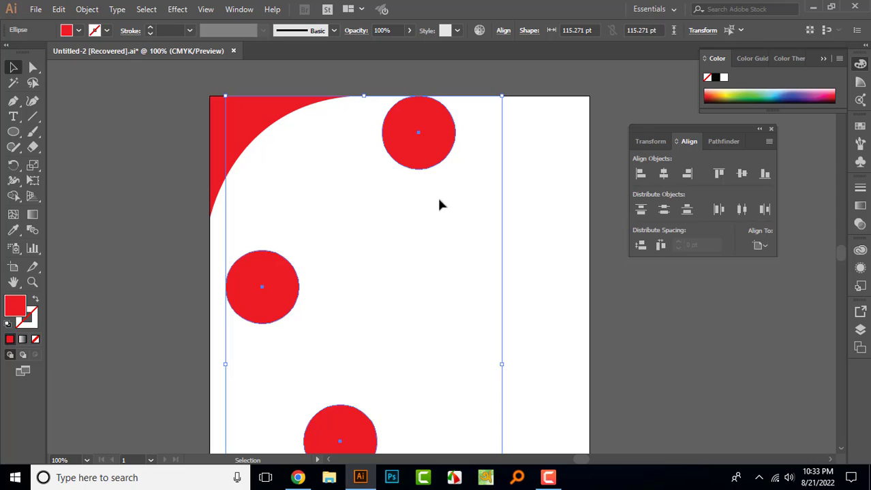
scroll(440, 170, "down", 6)
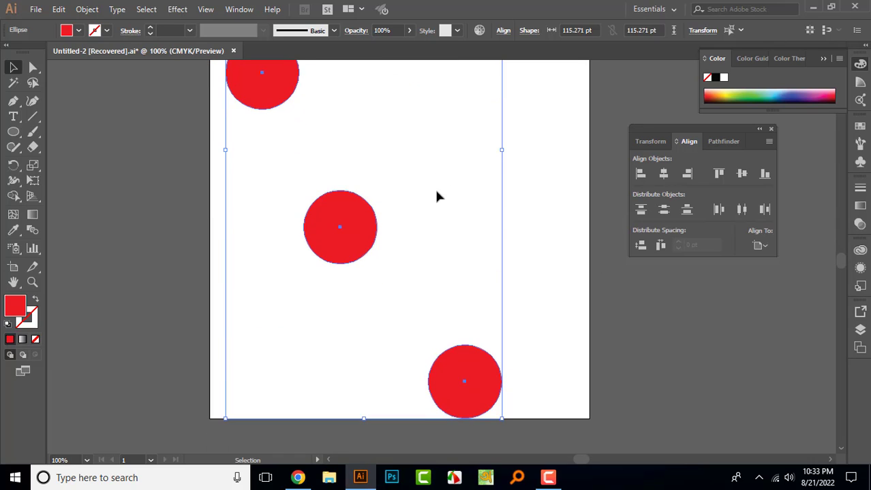
scroll(395, 211, "up", 5)
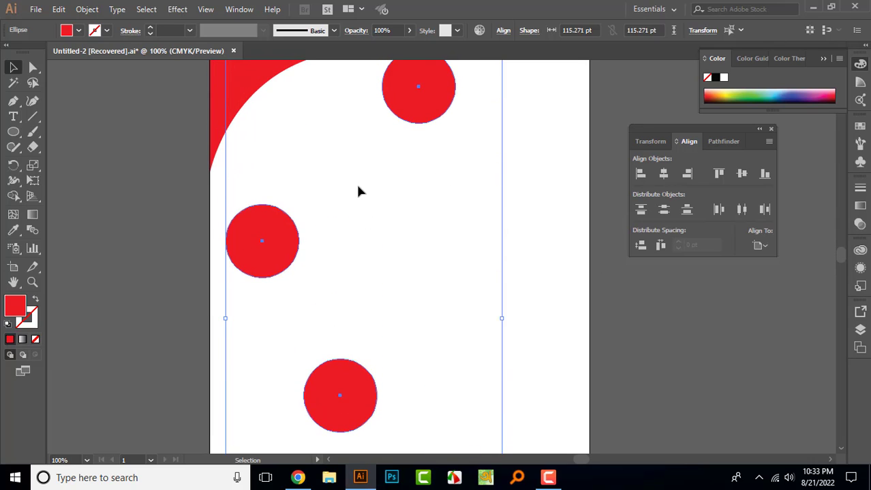
key("ctrl+z")
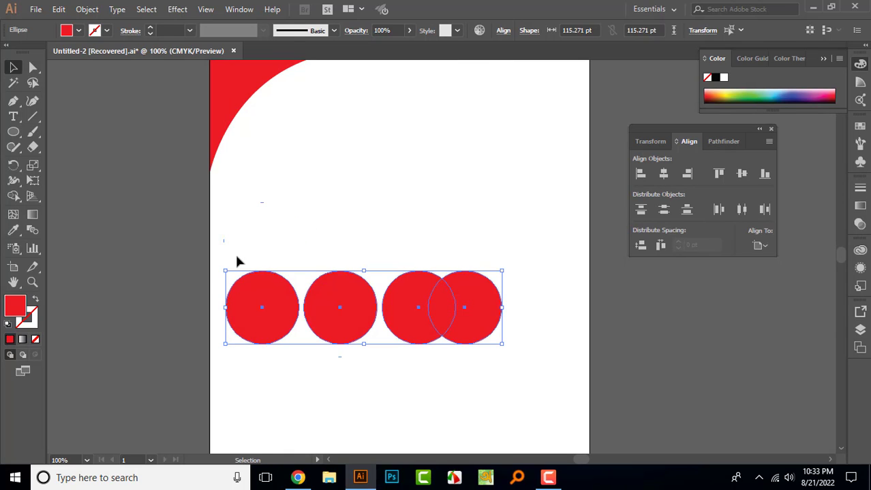
Try distributing the circles across the artboard width by their left edges, and finally distribute them by their horizontal centers.
left_click(720, 212)
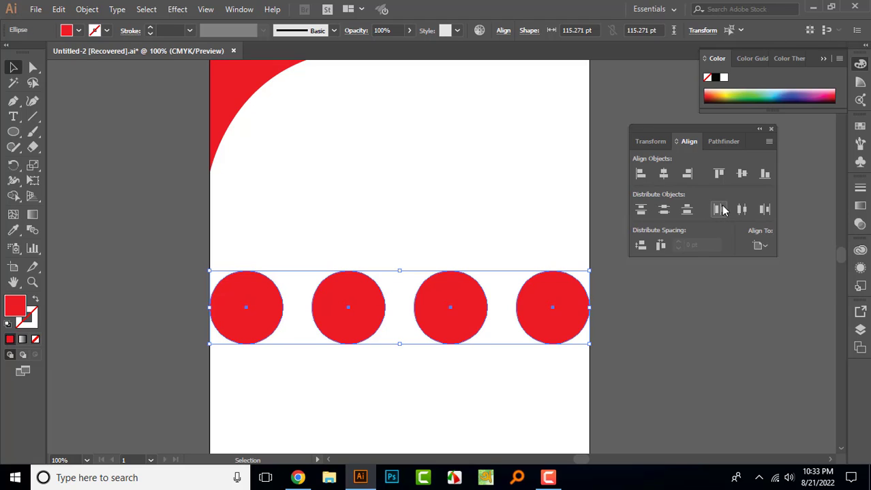
left_click(720, 209)
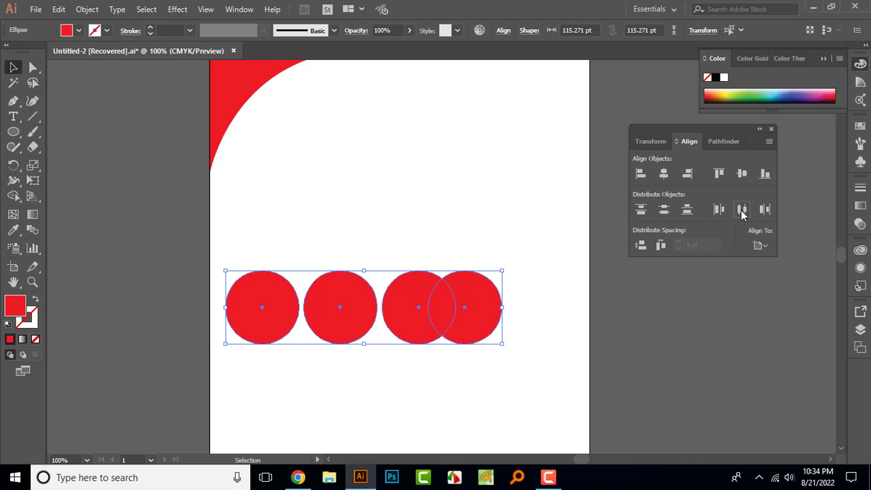
left_click(742, 210)
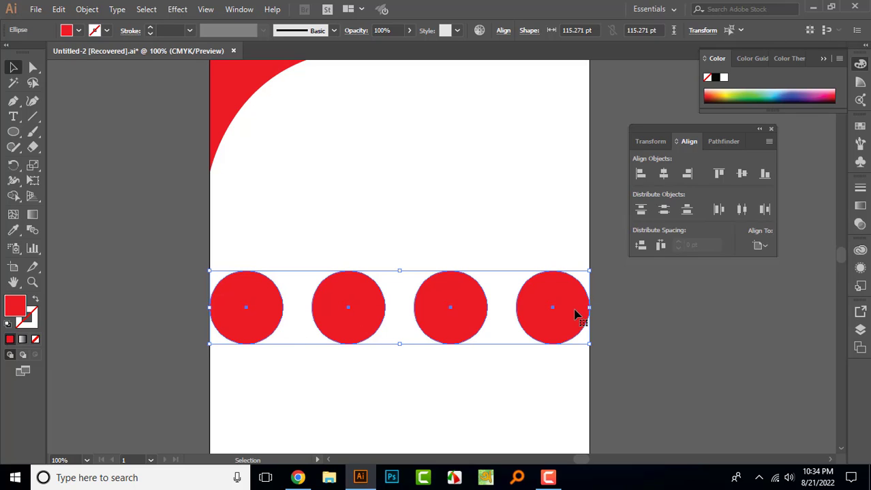
left_click(518, 338)
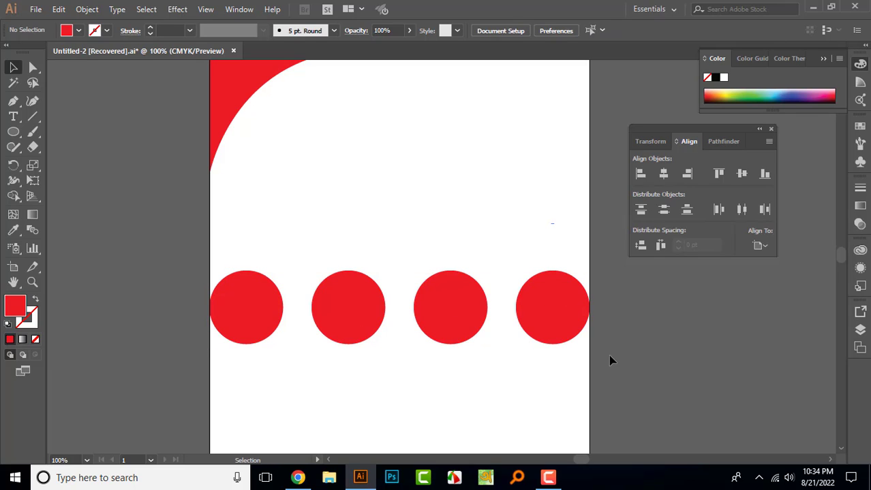
Rotate the row of four circles 90 degrees into a vertical column and have all four selected.
left_click_drag(609, 355, 178, 249)
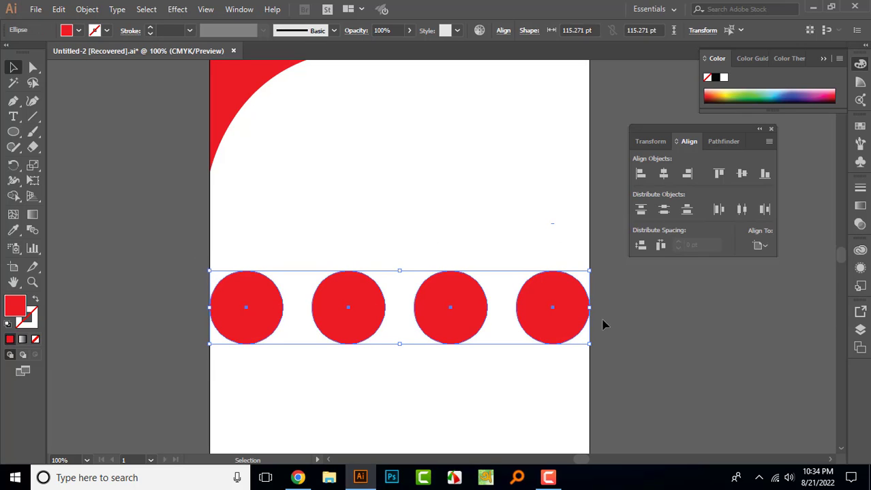
left_click_drag(596, 315, 363, 442)
scroll(498, 271, "down", 2)
scroll(490, 265, "down", 4)
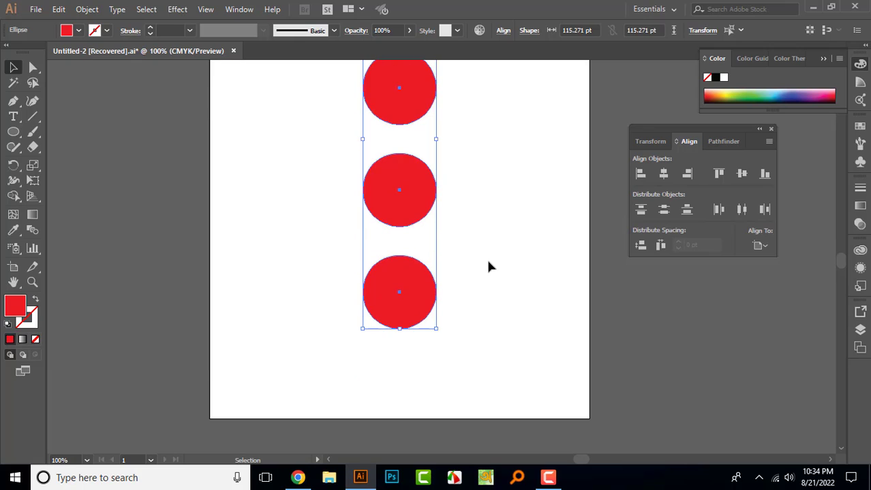
scroll(458, 252, "up", 5)
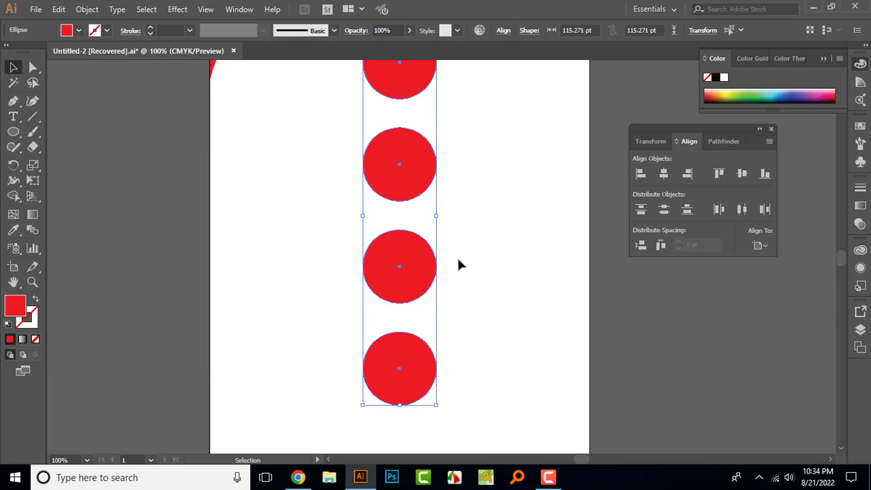
left_click(513, 247)
scroll(485, 337, "up", 2)
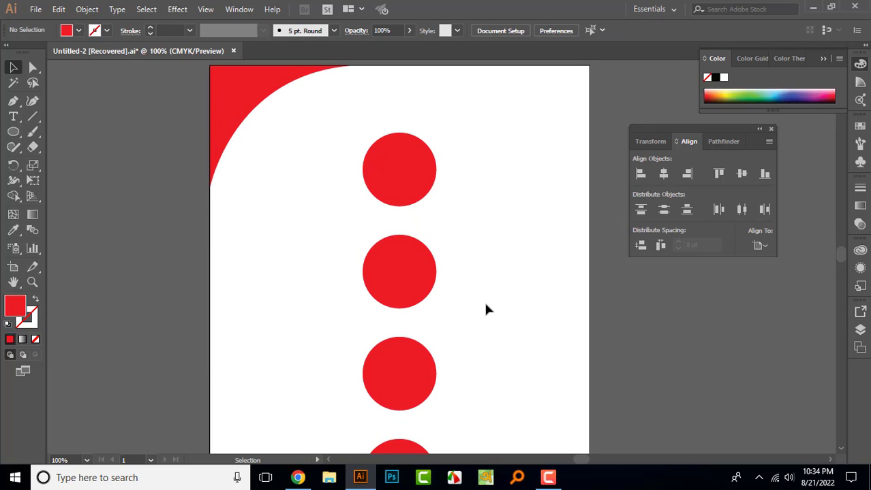
scroll(485, 310, "down", 3)
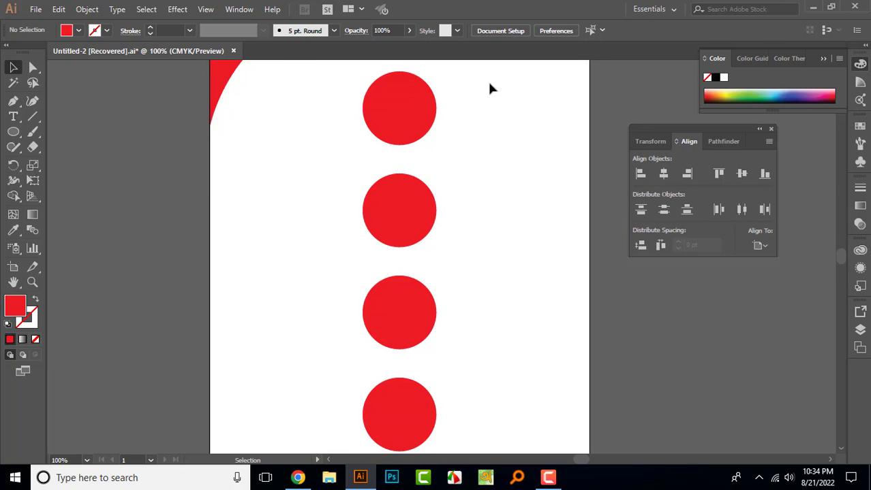
left_click_drag(482, 96, 330, 433)
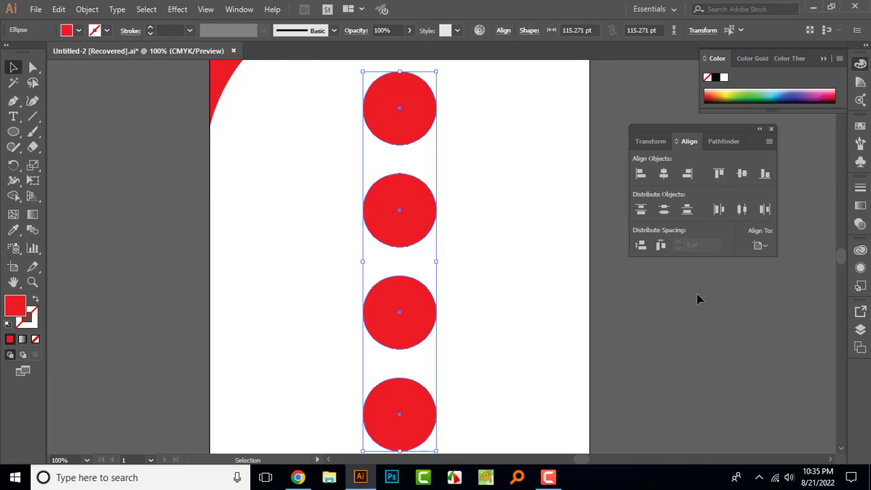
Try distributing the column of circles by their horizontal centers, and undo it.
left_click(742, 209)
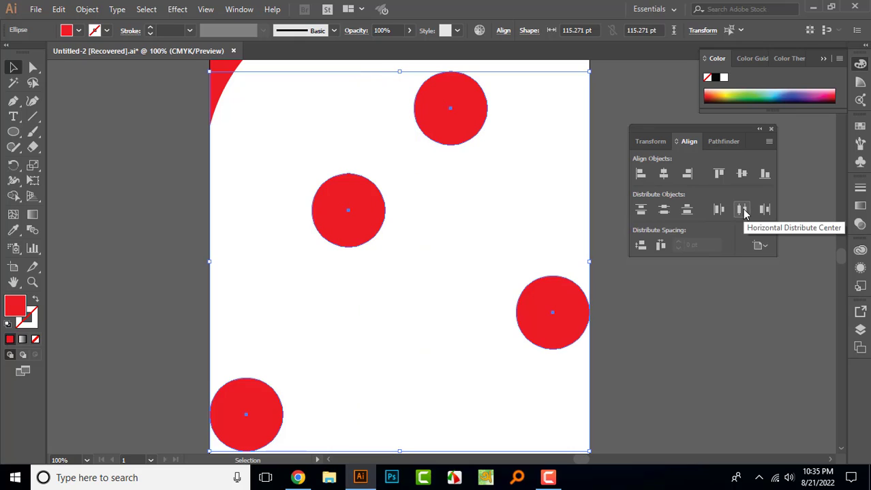
scroll(569, 358, "down", 3)
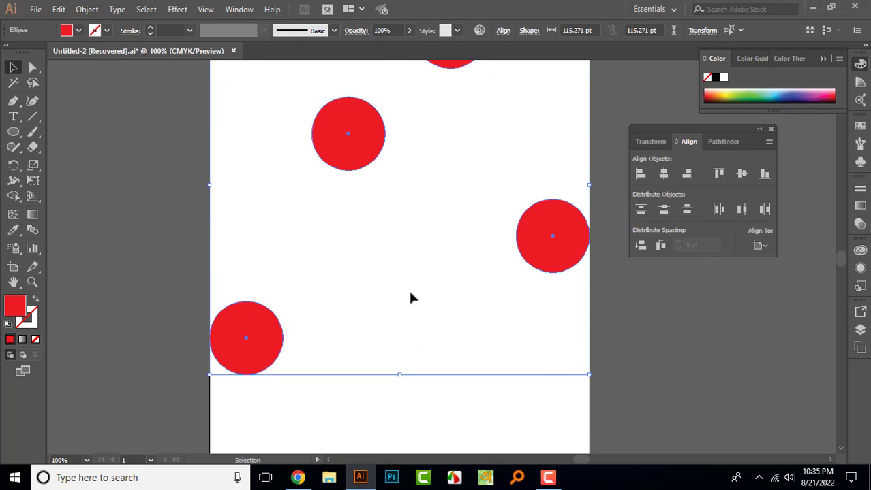
scroll(375, 229, "up", 5)
key("a")
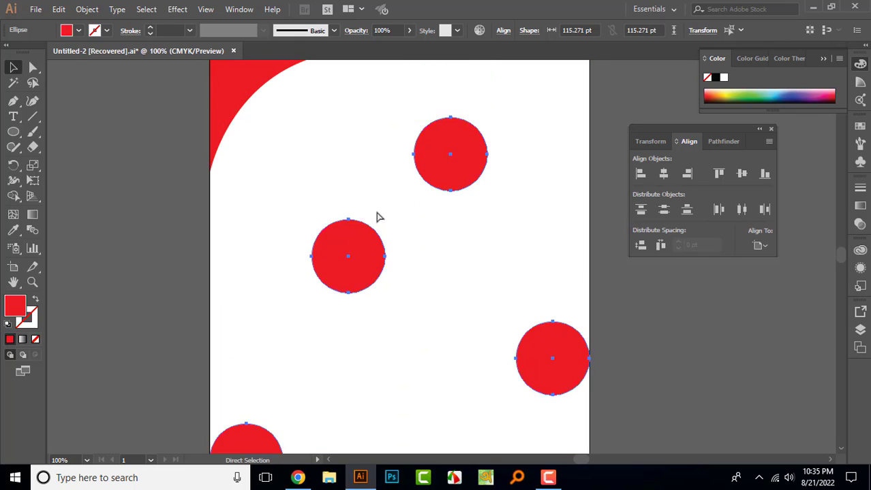
key("ctrl+z")
Distribute the column of four circles evenly over the artboard height by their vertical centers.
scroll(438, 135, "up", 2)
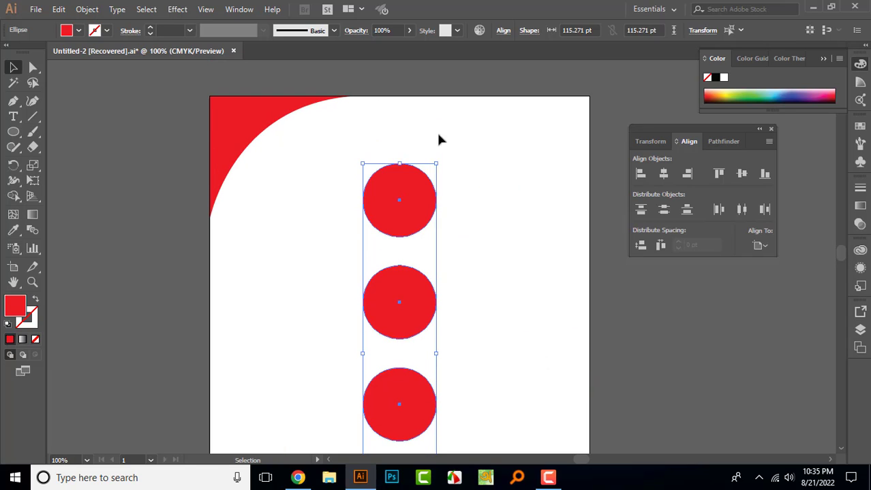
scroll(412, 202, "down", 9)
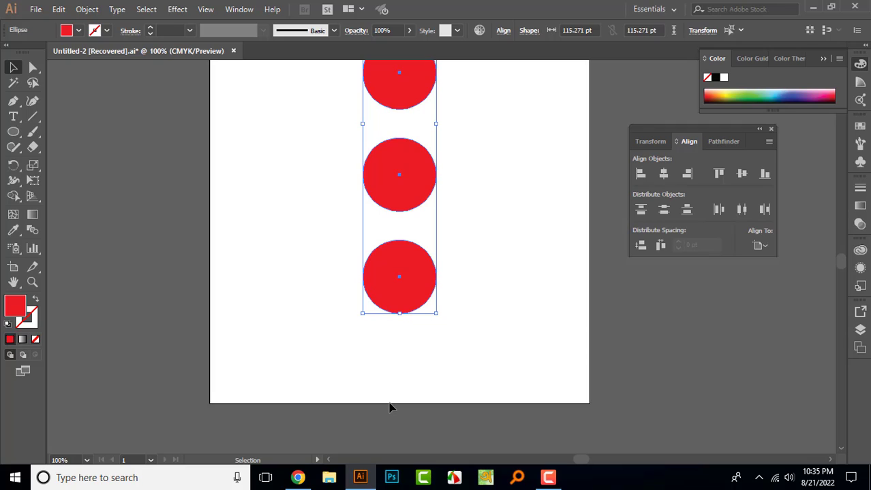
scroll(389, 406, "up", 3)
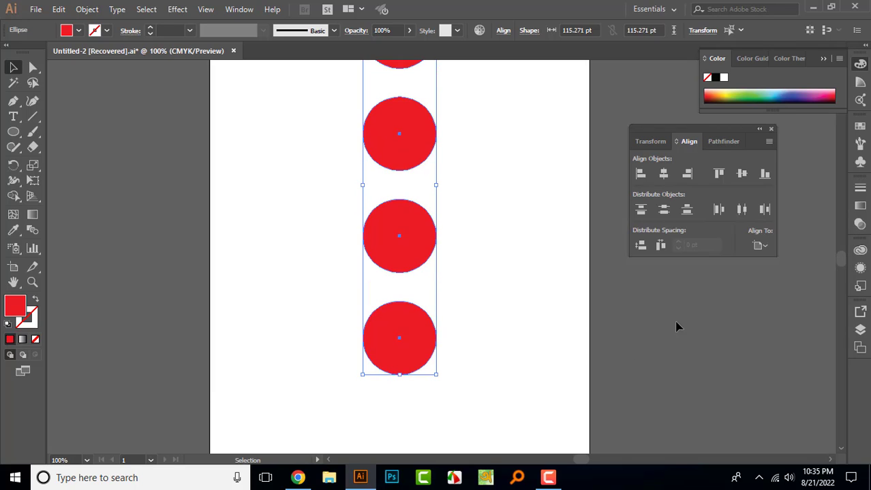
left_click(664, 209)
scroll(467, 201, "up", 3)
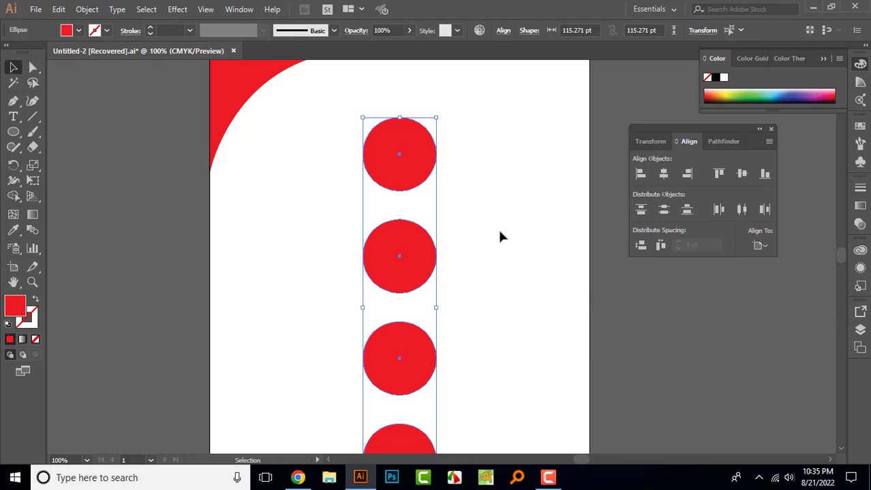
left_click(664, 214)
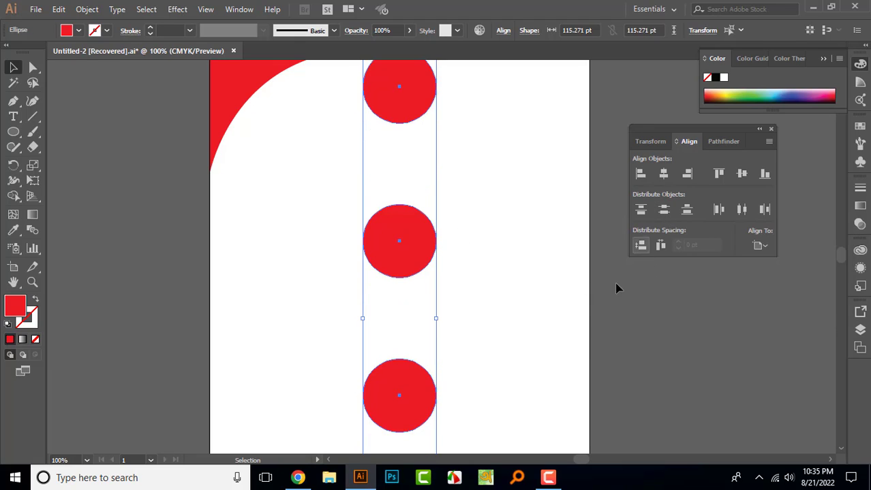
Inspect the circle column's spacing from the artboard's upper to lower edge, and choose Align to Artboard as the alignment reference.
scroll(517, 317, "up", 2)
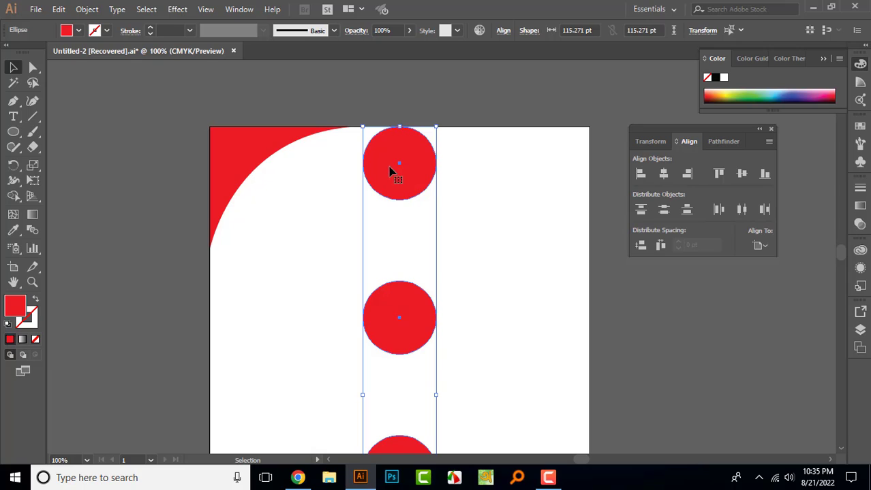
scroll(422, 177, "down", 2)
scroll(449, 245, "up", 1)
scroll(455, 272, "down", 1)
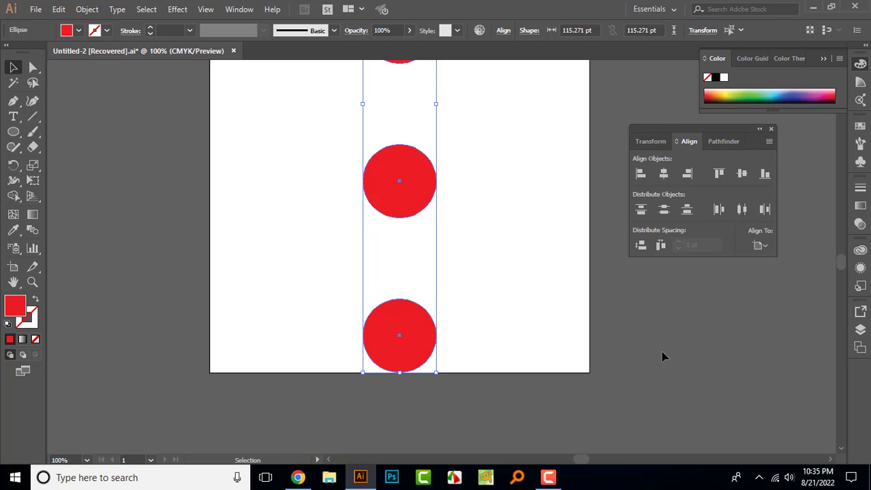
left_click(761, 245)
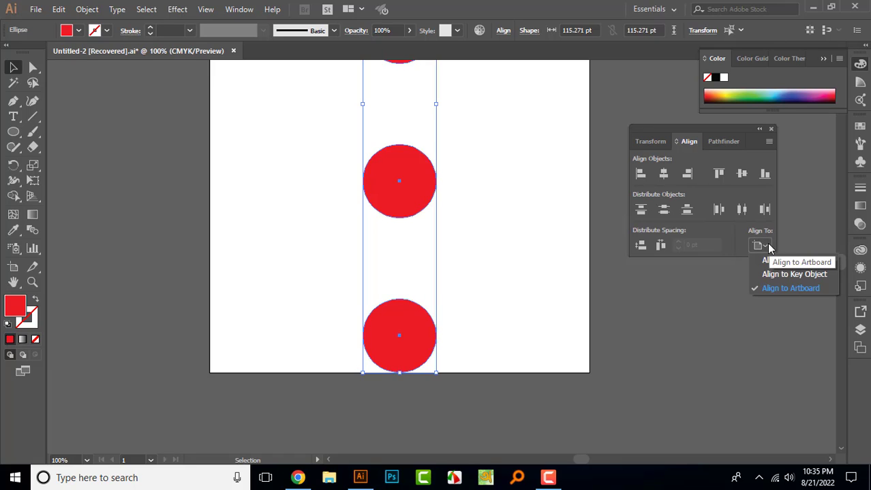
left_click(802, 289)
Review the Align To reference options for the circle column again, and deselect all four circles.
scroll(509, 218, "up", 5)
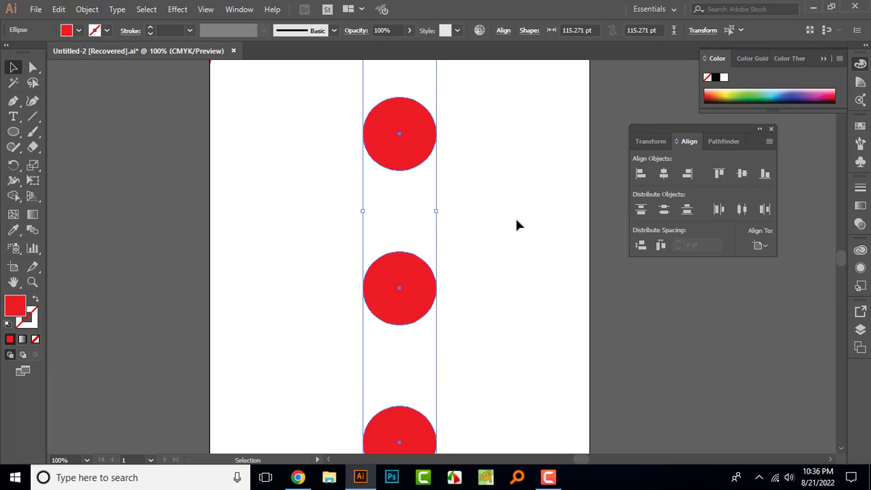
left_click(760, 246)
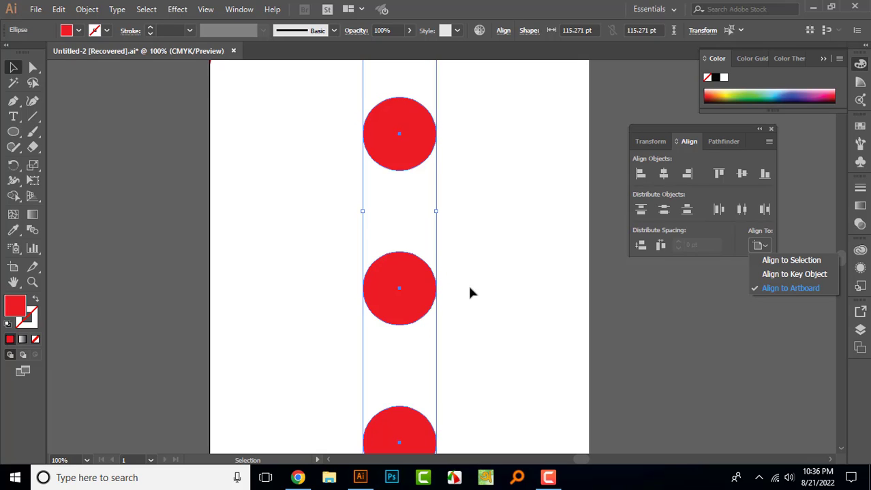
scroll(489, 304, "up", 3)
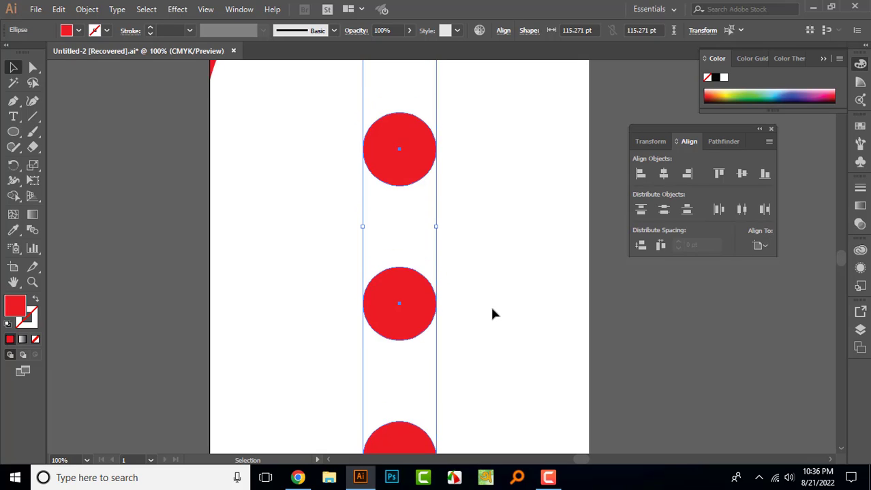
left_click(759, 247)
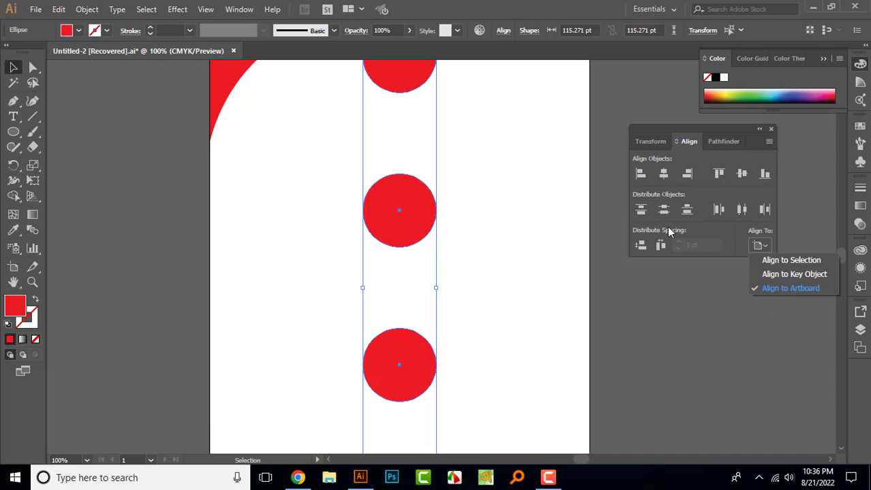
left_click(488, 240)
left_click(488, 245)
scroll(488, 246, "up", 2)
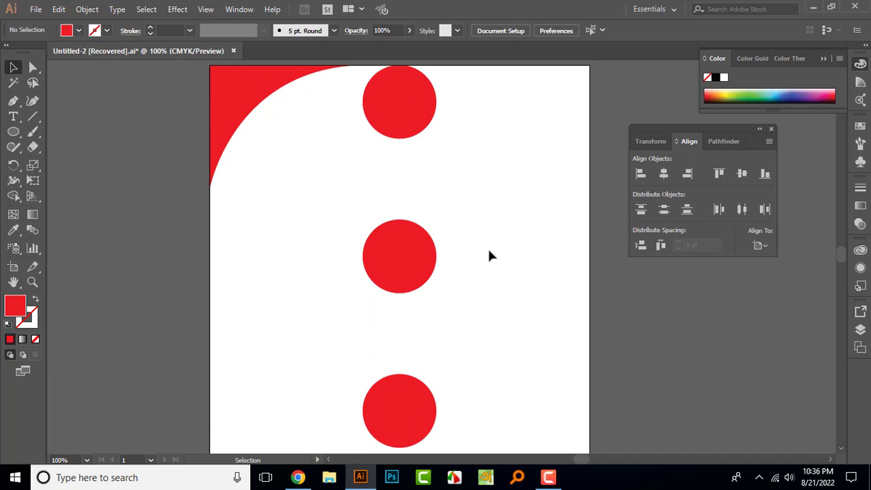